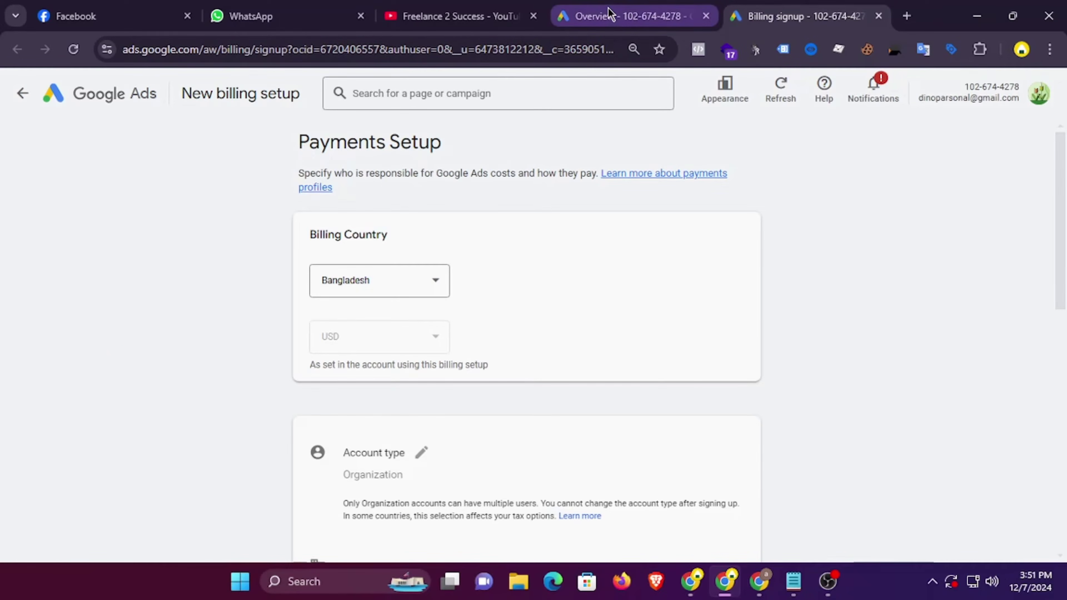
- Look over the Google Ads account overview and the Freelance 2 Success channel's video list
{"action": "left_click", "coordinate": [610, 15]}
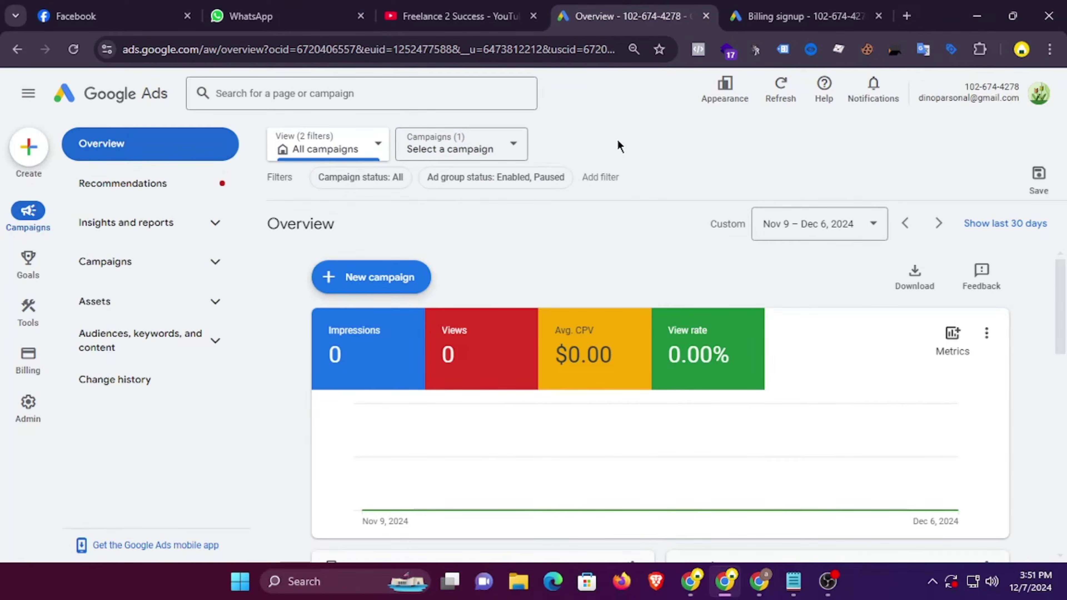
{"action": "left_click", "coordinate": [500, 13]}
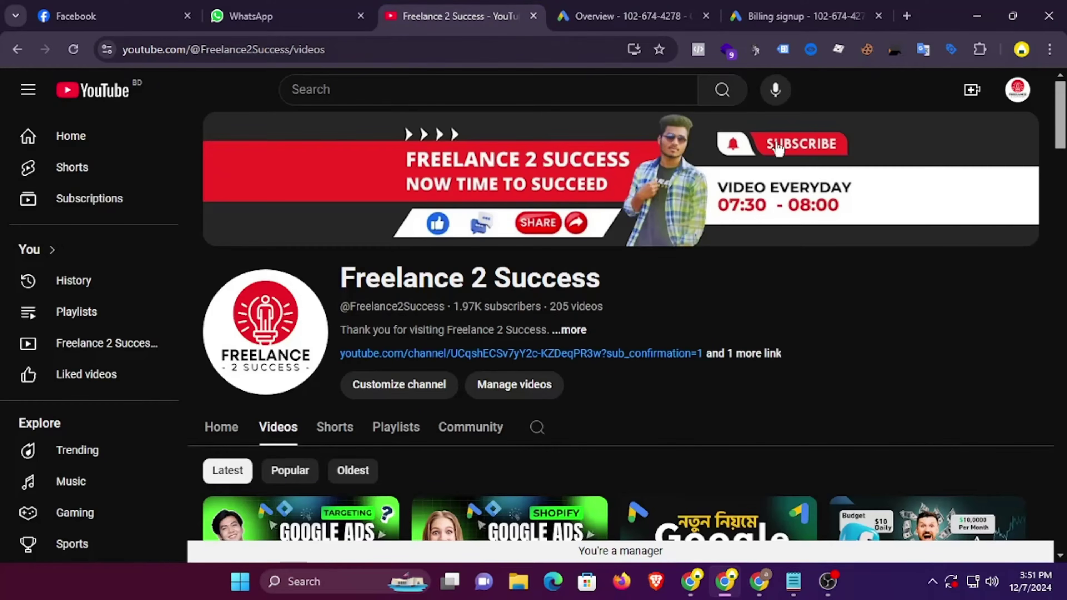
{"action": "left_click_drag", "start_coordinate": [1064, 141], "coordinate": [1064, 377]}
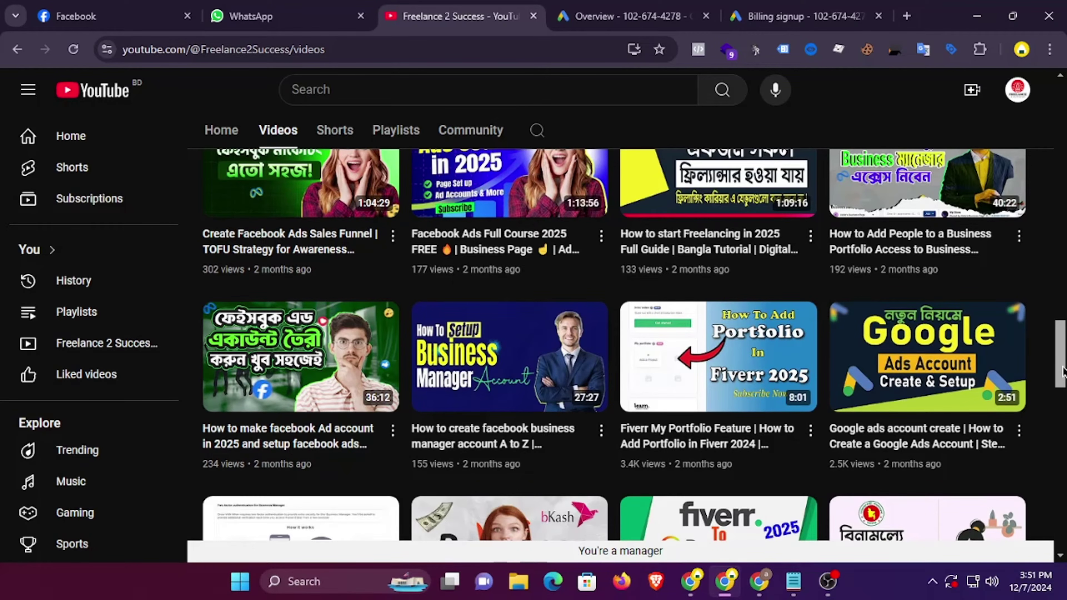
{"action": "left_click", "coordinate": [653, 14]}
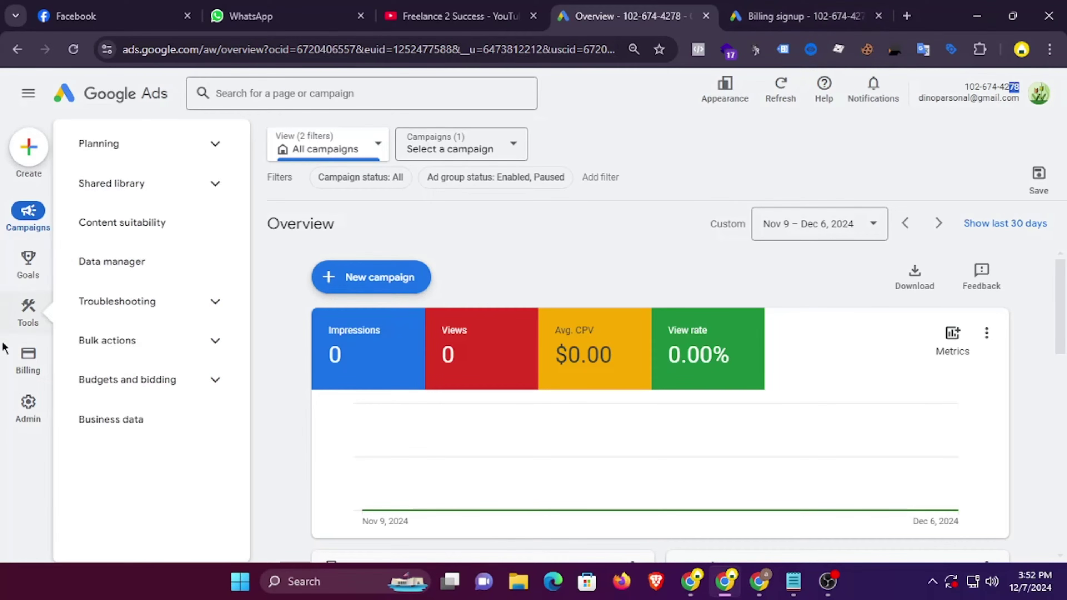
{"action": "mouse_move", "coordinate": [25, 351]}
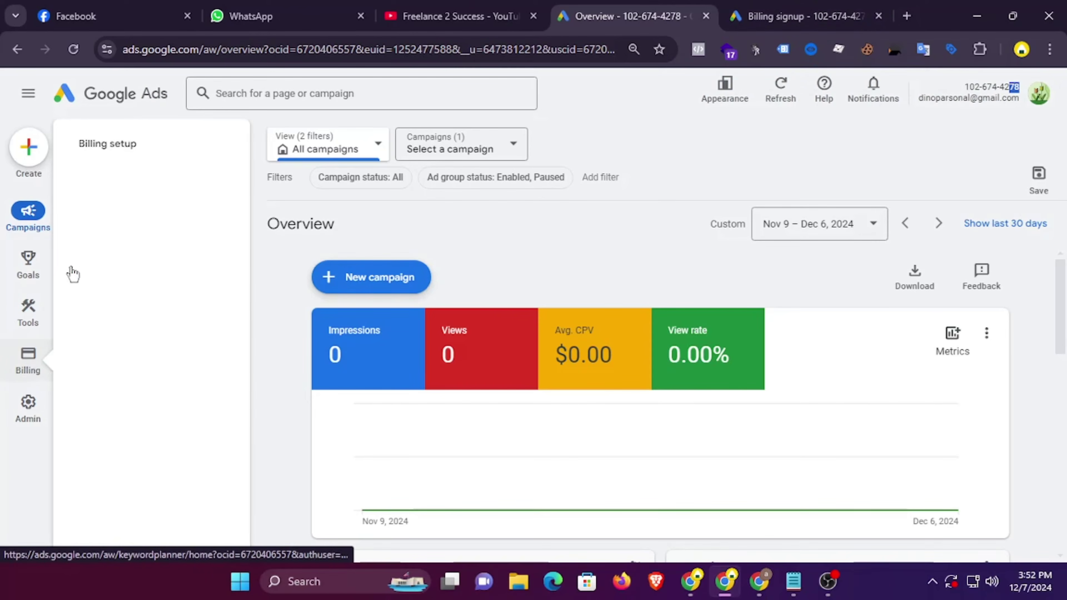
- Review the billing signup's Payments Setup page and account identifier, and return to the account overview
{"action": "left_click", "coordinate": [798, 16]}
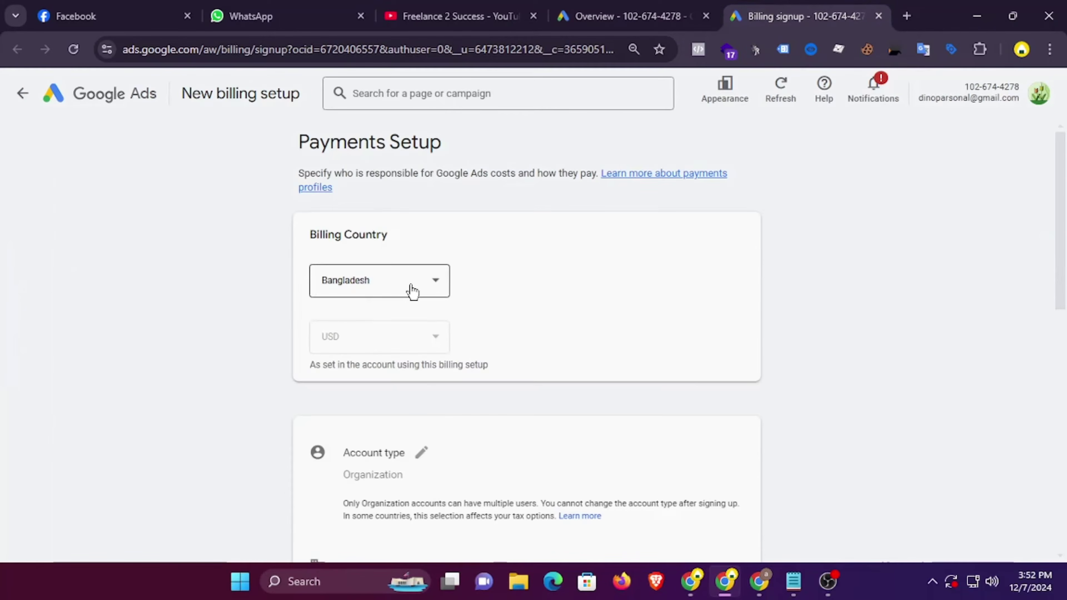
{"action": "scroll", "coordinate": [452, 462], "scroll_direction": "down", "scroll_amount": 3}
{"action": "scroll", "coordinate": [586, 419], "scroll_direction": "down", "scroll_amount": 5}
{"action": "scroll", "coordinate": [588, 421], "scroll_direction": "up", "scroll_amount": 8}
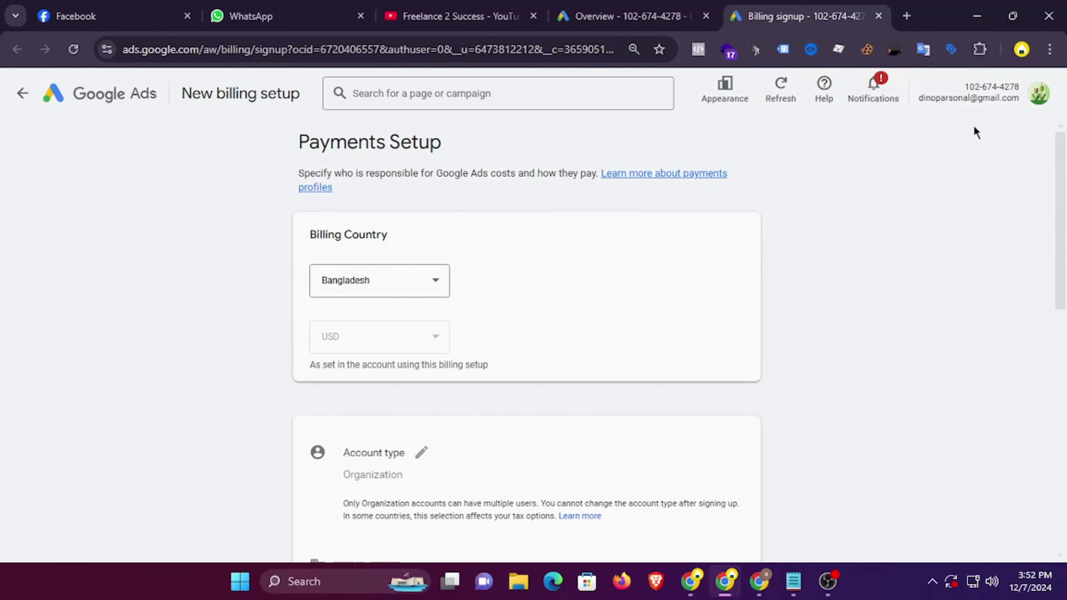
{"action": "left_click_drag", "start_coordinate": [1004, 86], "coordinate": [1016, 82]}
{"action": "left_click", "coordinate": [896, 159]}
{"action": "left_click", "coordinate": [626, 16]}
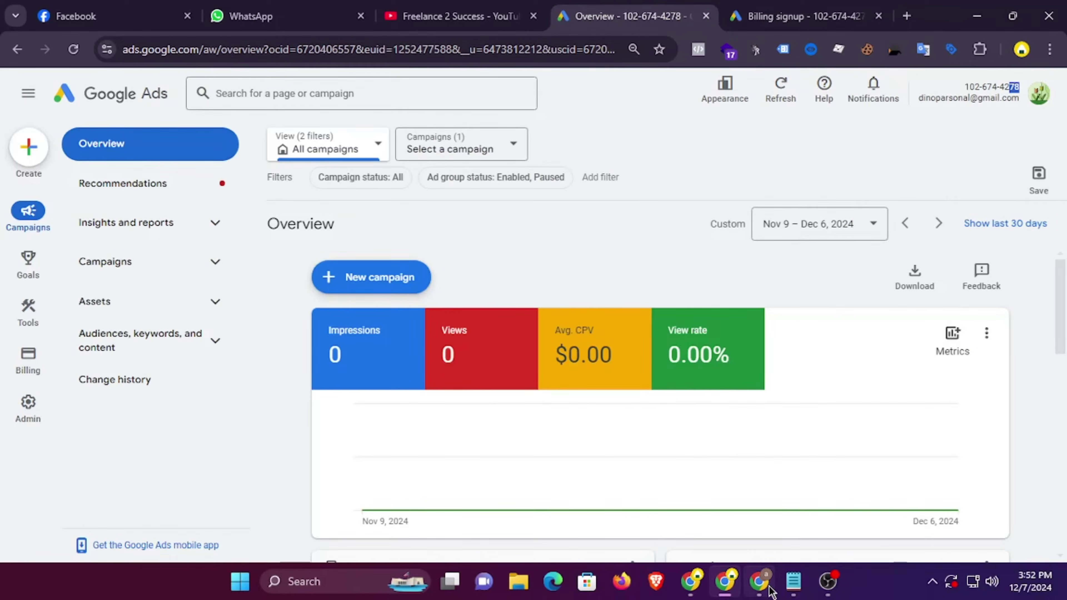
- In the other Chrome profile, open the Gmail inbox and load ads.google.com in a new tab
{"action": "left_click", "coordinate": [759, 581]}
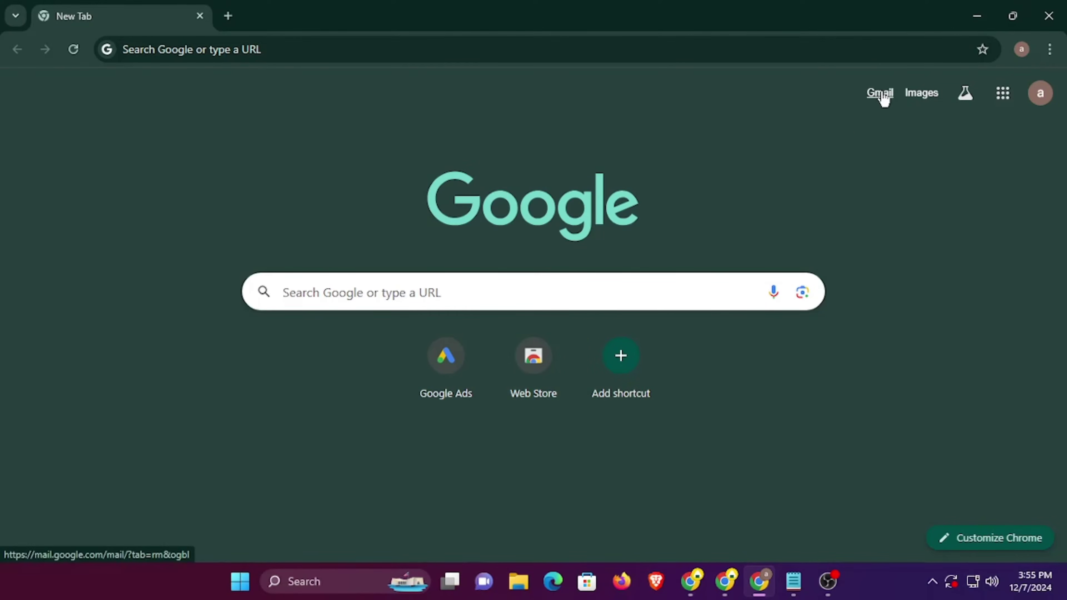
{"action": "left_click", "coordinate": [881, 93]}
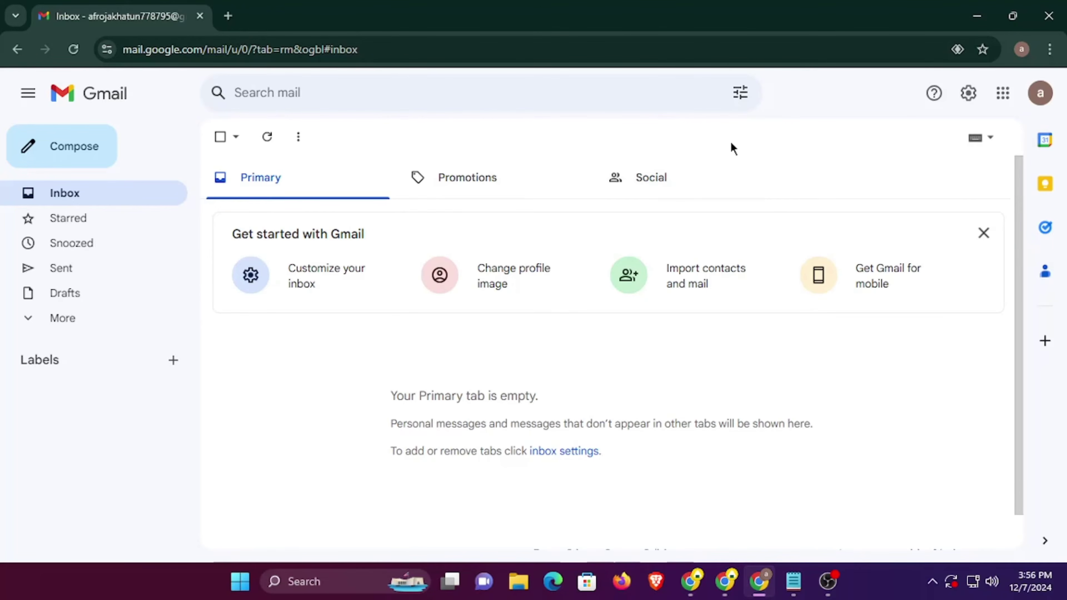
{"action": "left_click", "coordinate": [228, 16]}
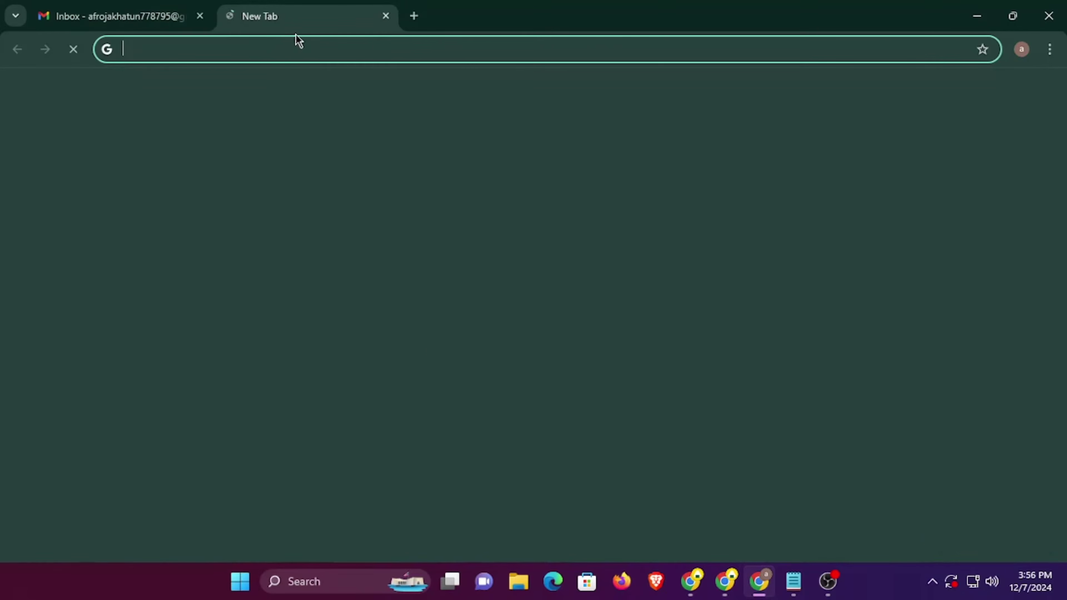
{"action": "type", "text": "ads"}
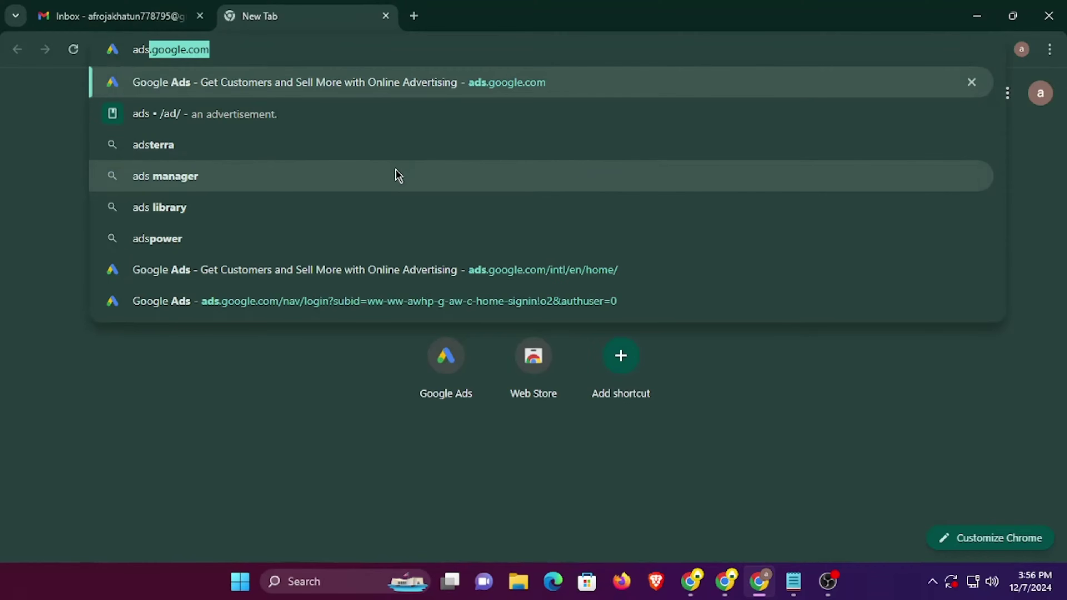
{"action": "key", "text": "Return"}
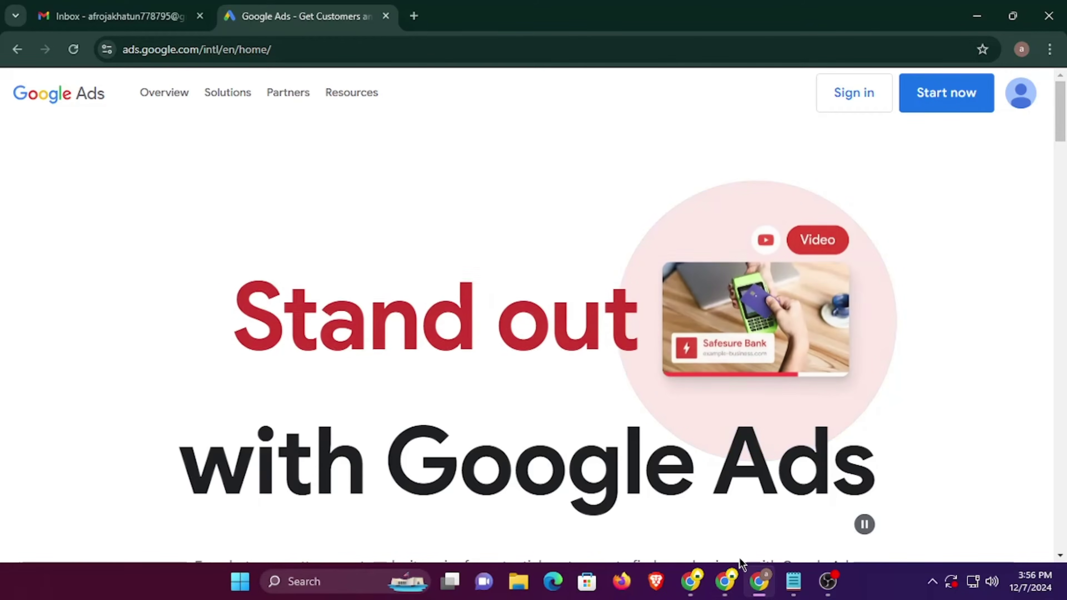
- In the first Chrome profile, open ads.google.com in a new tab and sign in to view the account selection
{"action": "left_click", "coordinate": [726, 581]}
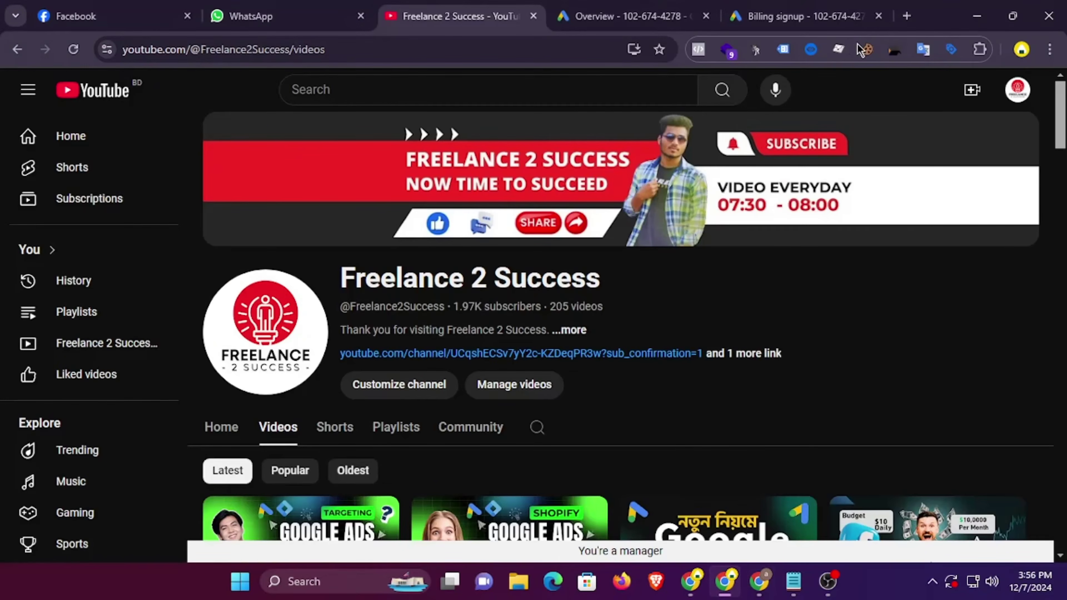
{"action": "left_click", "coordinate": [907, 16]}
{"action": "type", "text": "ads"}
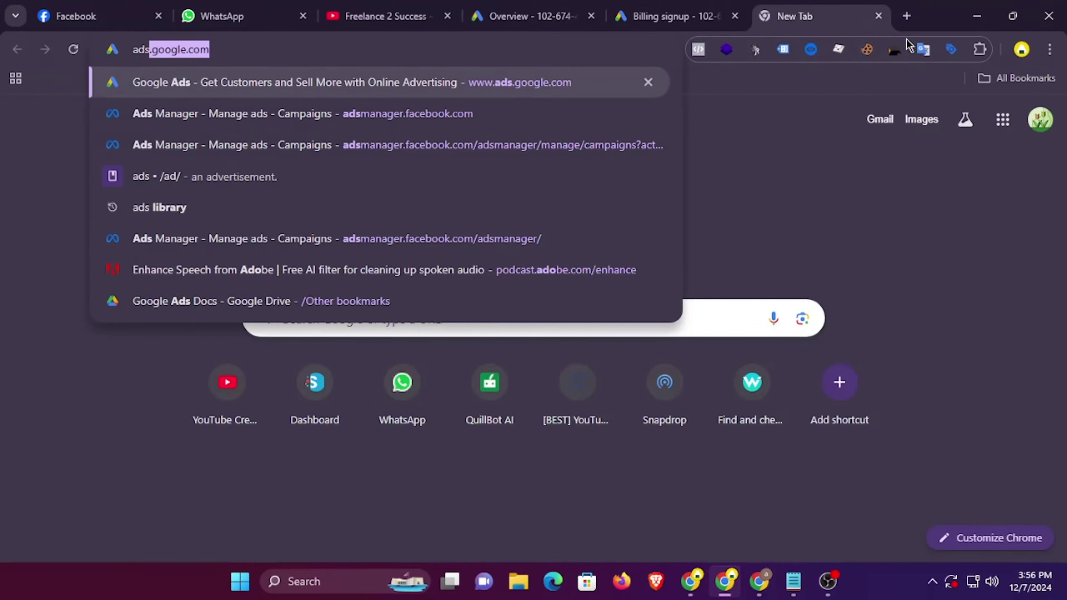
{"action": "key", "text": "Return"}
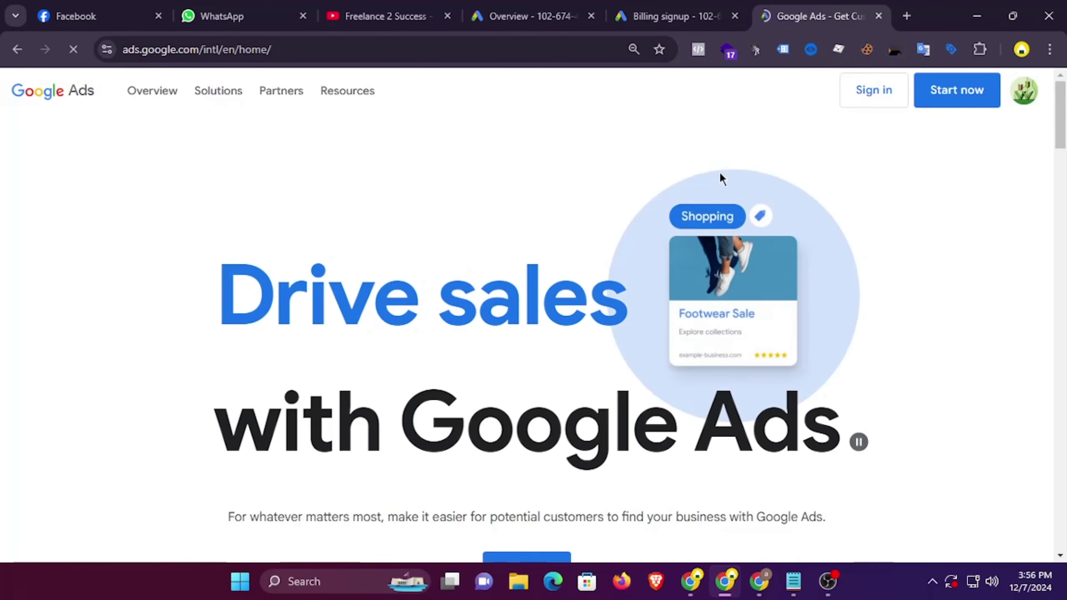
{"action": "left_click", "coordinate": [874, 90]}
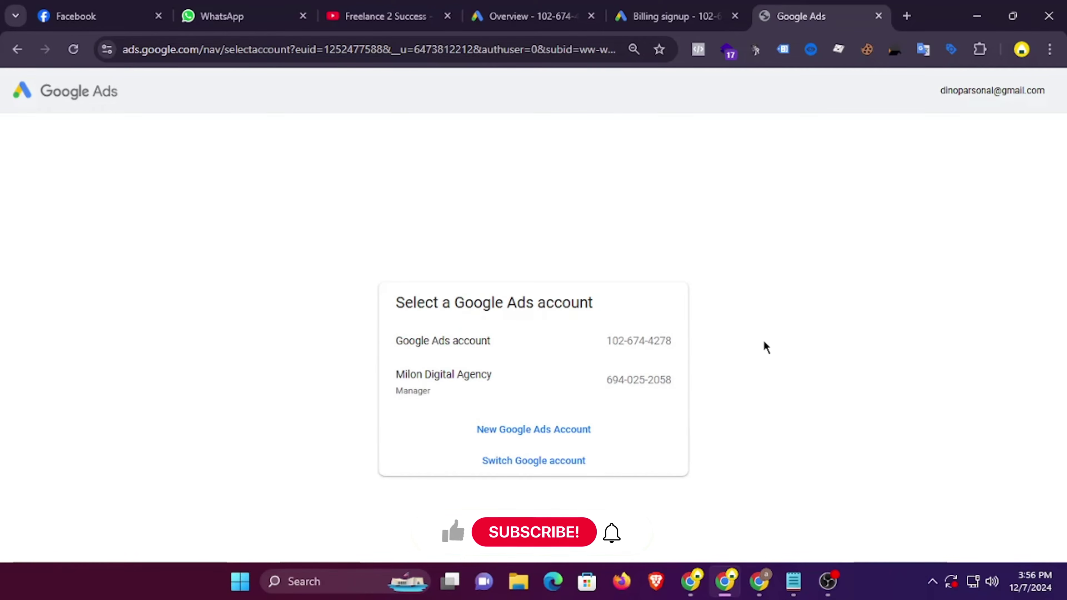
- Return to the second Chrome profile and open the Manager Accounts page among the Google Ads solutions
{"action": "left_click", "coordinate": [759, 582]}
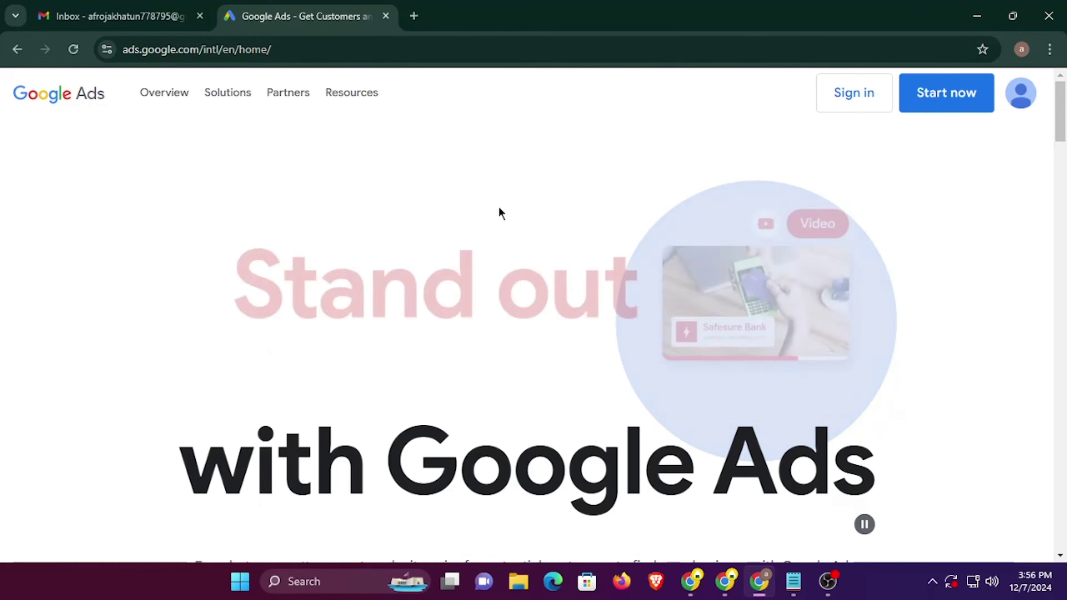
{"action": "left_click", "coordinate": [235, 94]}
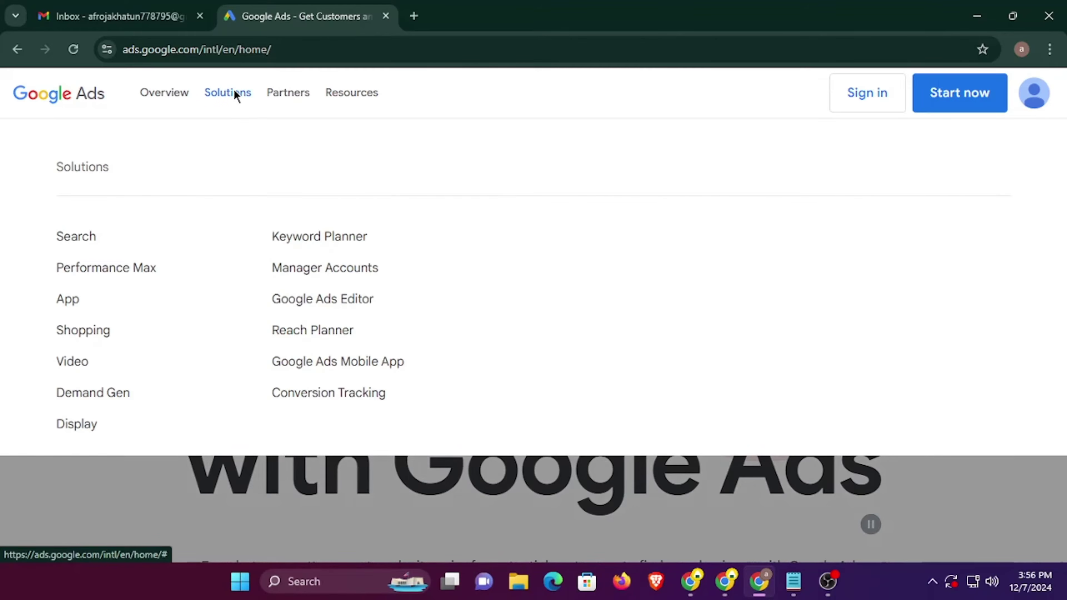
{"action": "left_click", "coordinate": [335, 269]}
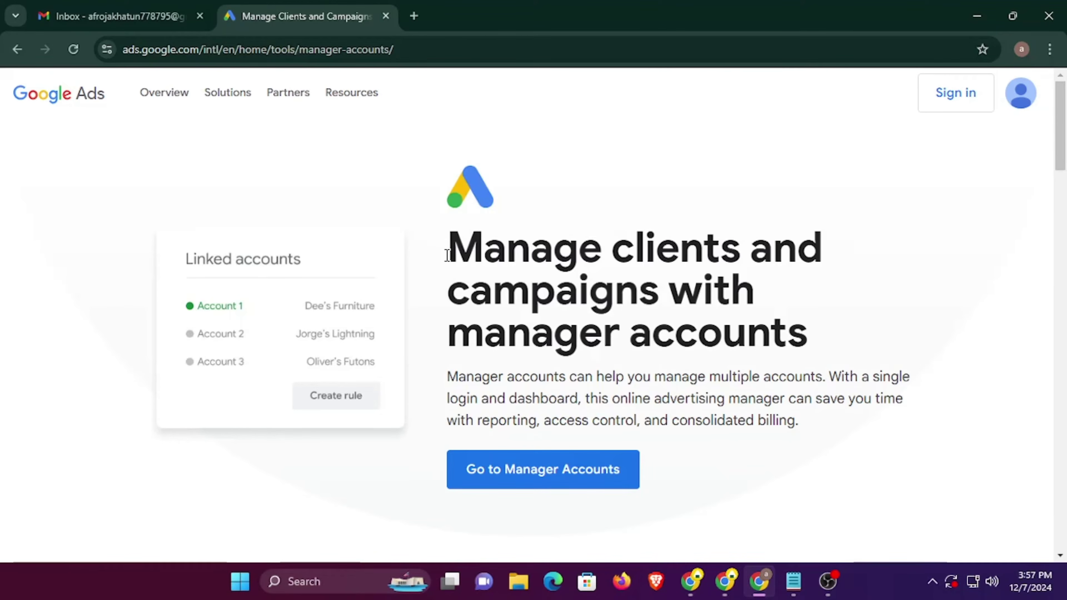
- Read the manager accounts introduction and page address, and proceed to the manager account signup form
{"action": "left_click_drag", "start_coordinate": [446, 250], "coordinate": [873, 341]}
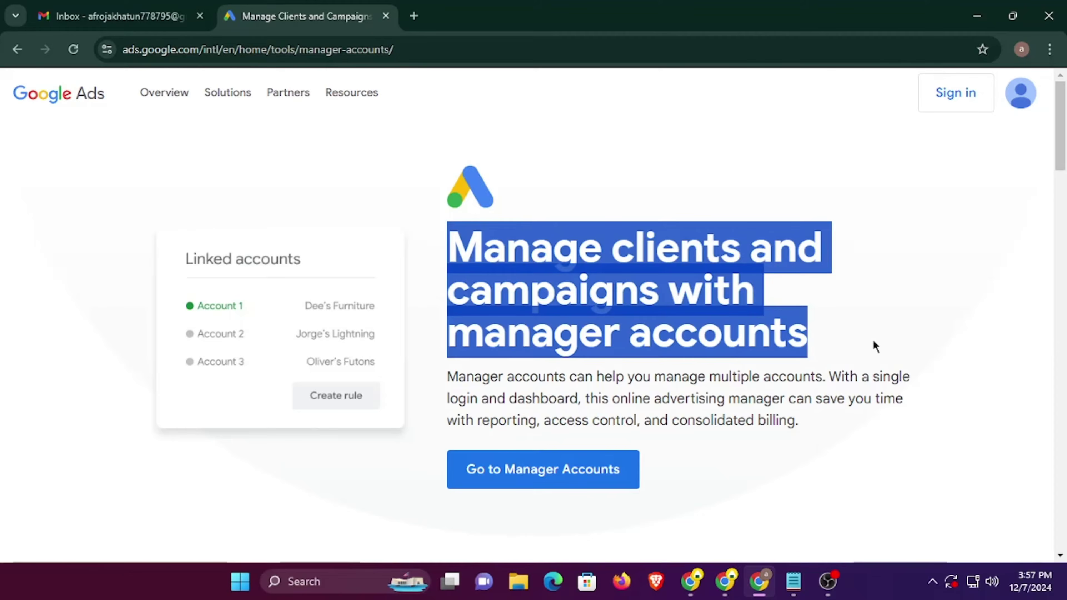
{"action": "left_click", "coordinate": [873, 342]}
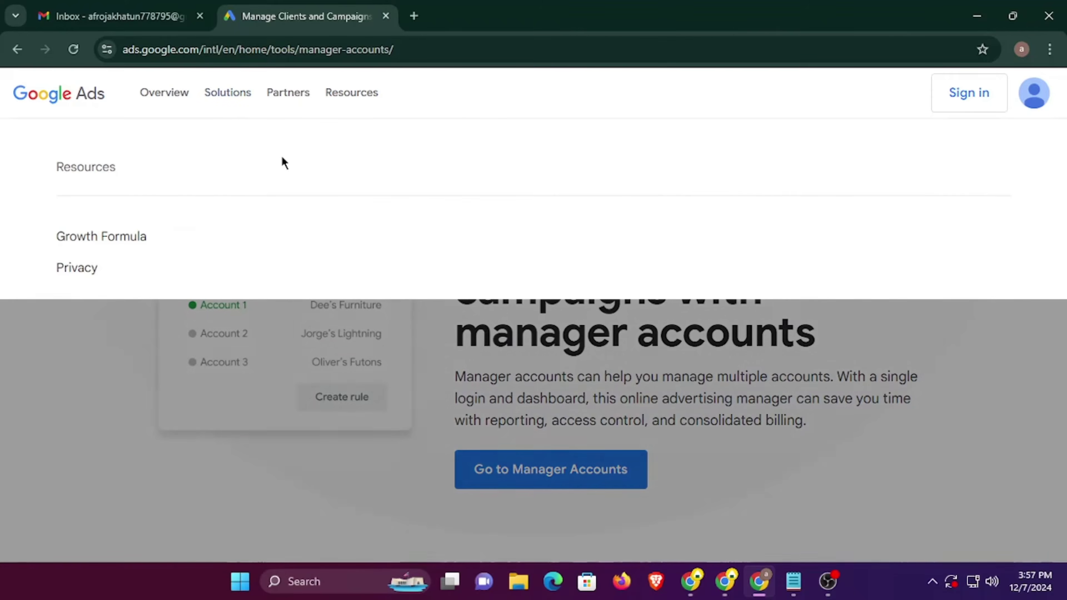
{"action": "mouse_move", "coordinate": [227, 92]}
{"action": "left_click_drag", "start_coordinate": [197, 49], "coordinate": [52, 64]}
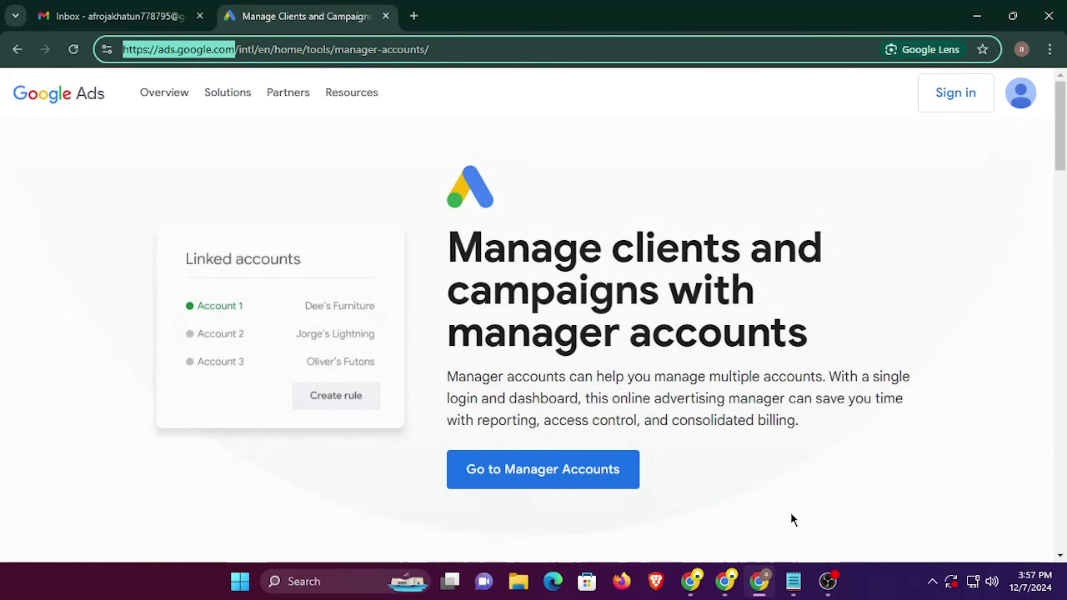
{"action": "left_click", "coordinate": [724, 483]}
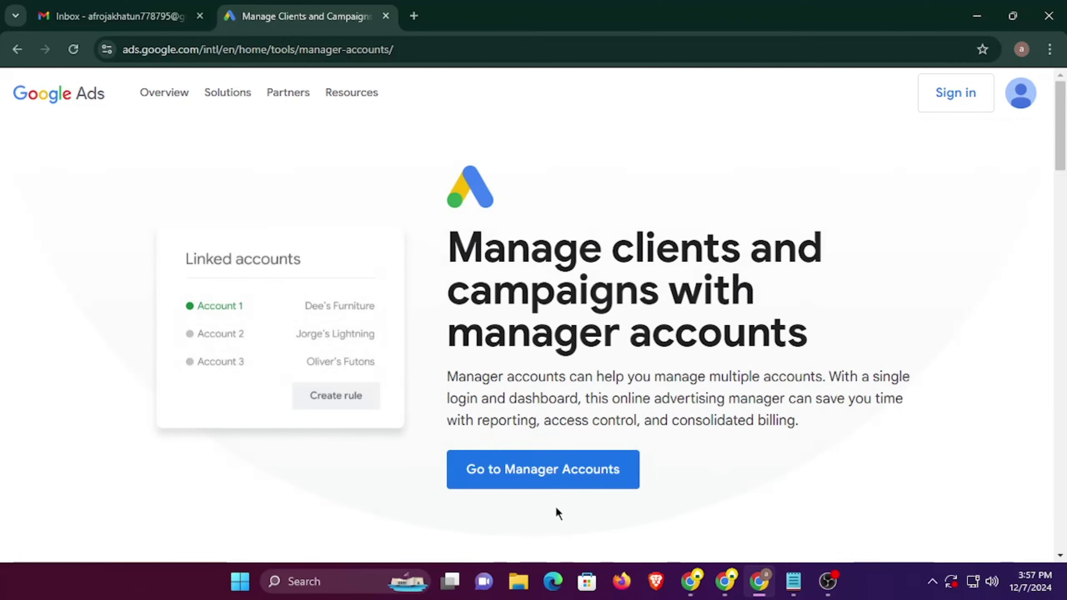
{"action": "left_click", "coordinate": [537, 477]}
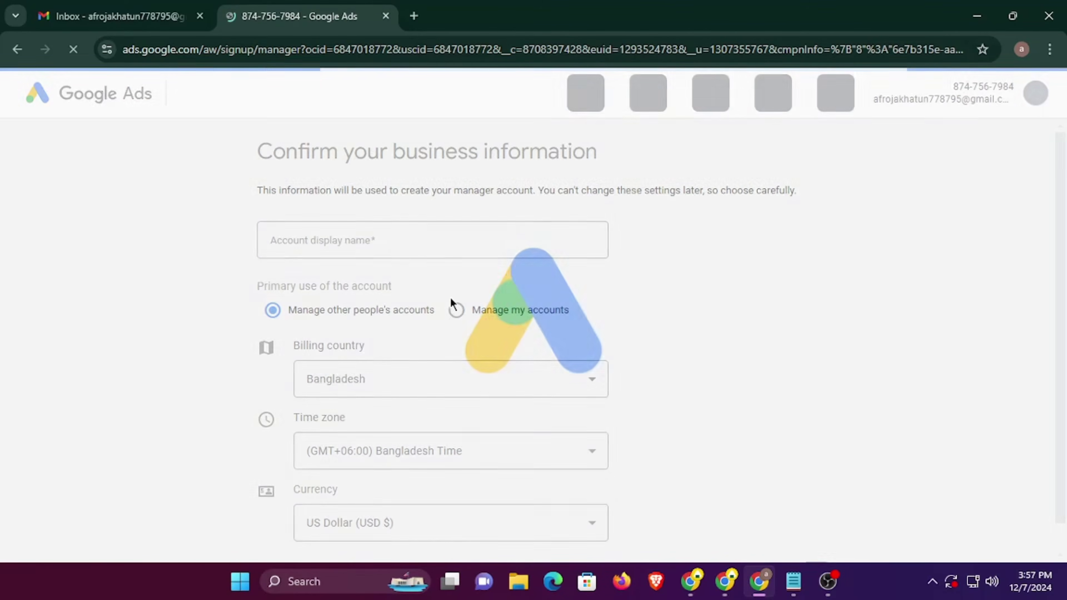
- Examine the business information form's display name, primary use, billing country, time zone, currency and reCAPTCHA fields
{"action": "scroll", "coordinate": [634, 248], "scroll_direction": "down", "scroll_amount": 2}
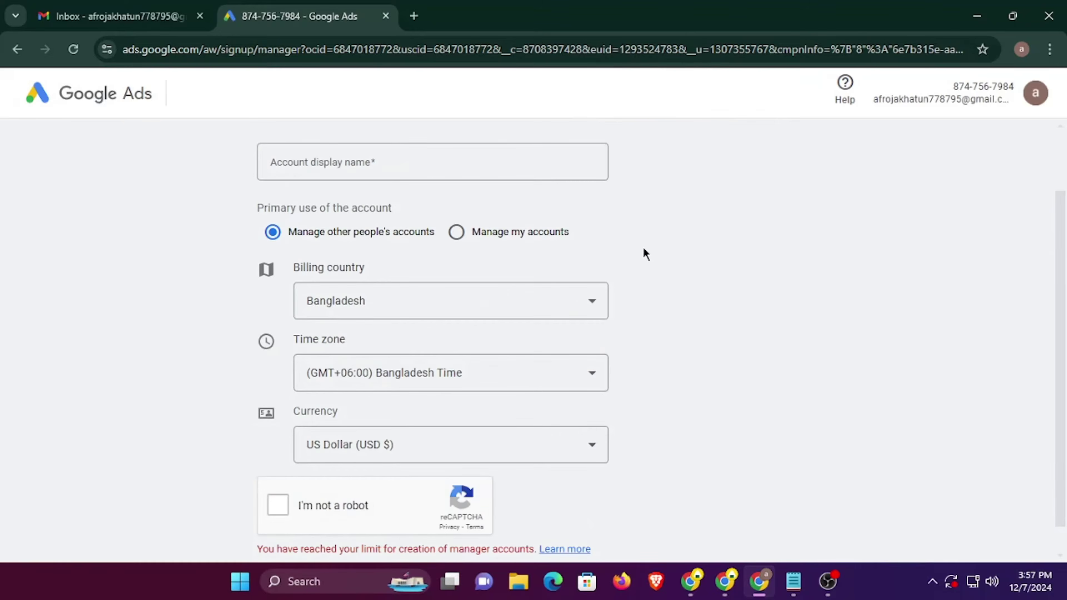
{"action": "scroll", "coordinate": [670, 310], "scroll_direction": "down", "scroll_amount": 1}
{"action": "scroll", "coordinate": [669, 309], "scroll_direction": "up", "scroll_amount": 3}
{"action": "scroll", "coordinate": [668, 310], "scroll_direction": "down", "scroll_amount": 3}
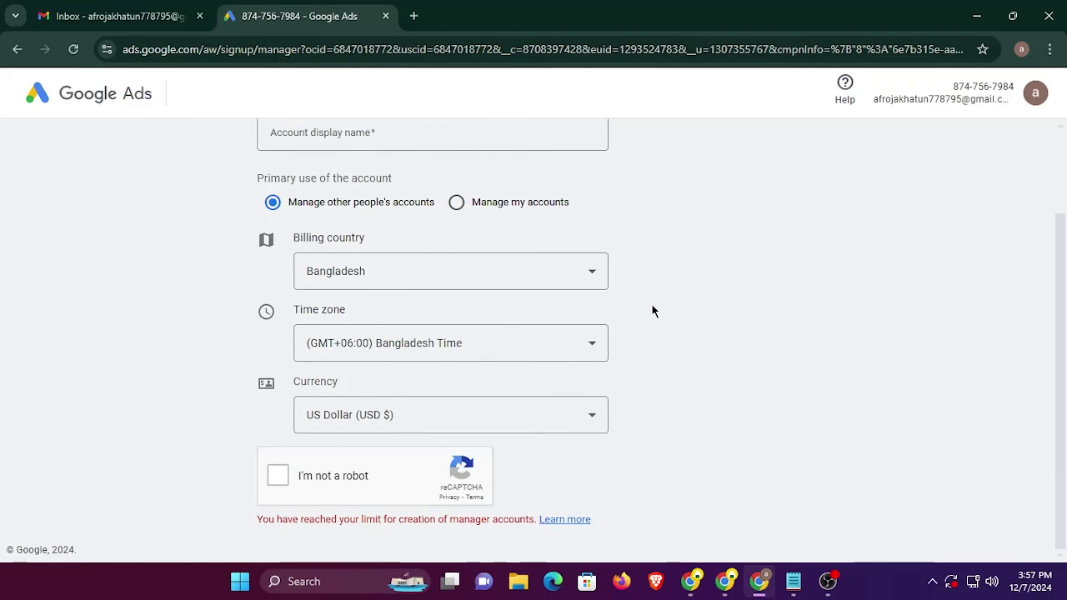
{"action": "scroll", "coordinate": [653, 310], "scroll_direction": "up", "scroll_amount": 3}
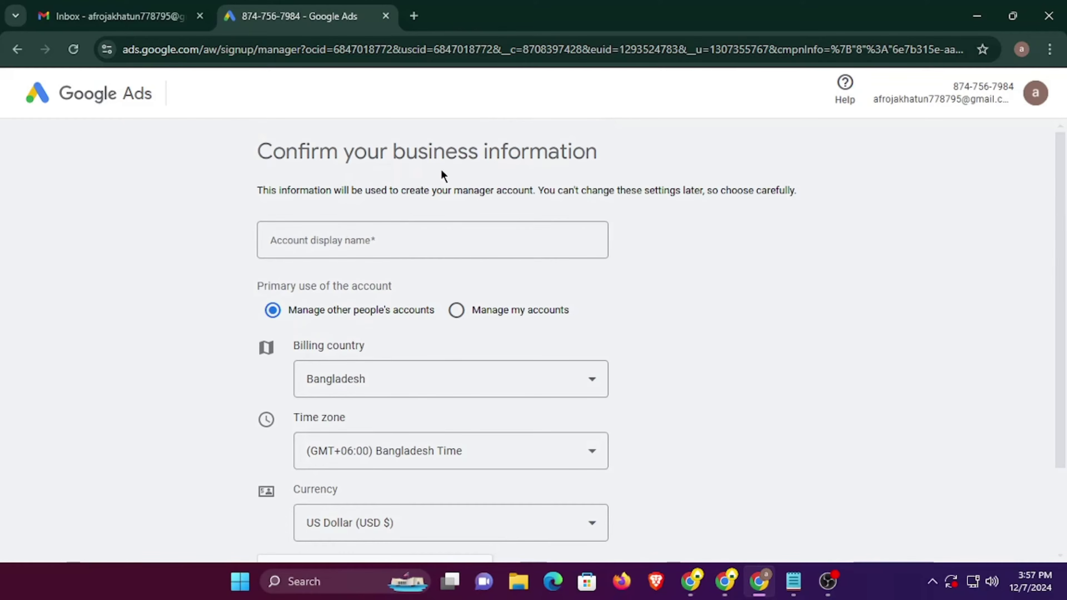
{"action": "scroll", "coordinate": [660, 192], "scroll_direction": "down", "scroll_amount": 2}
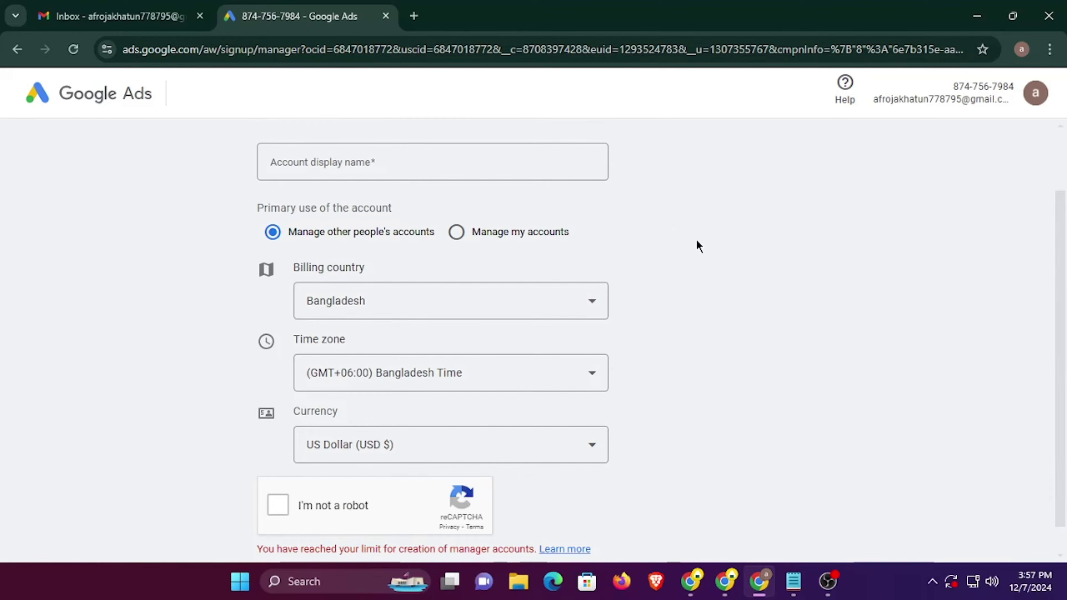
{"action": "scroll", "coordinate": [693, 252], "scroll_direction": "up", "scroll_amount": 2}
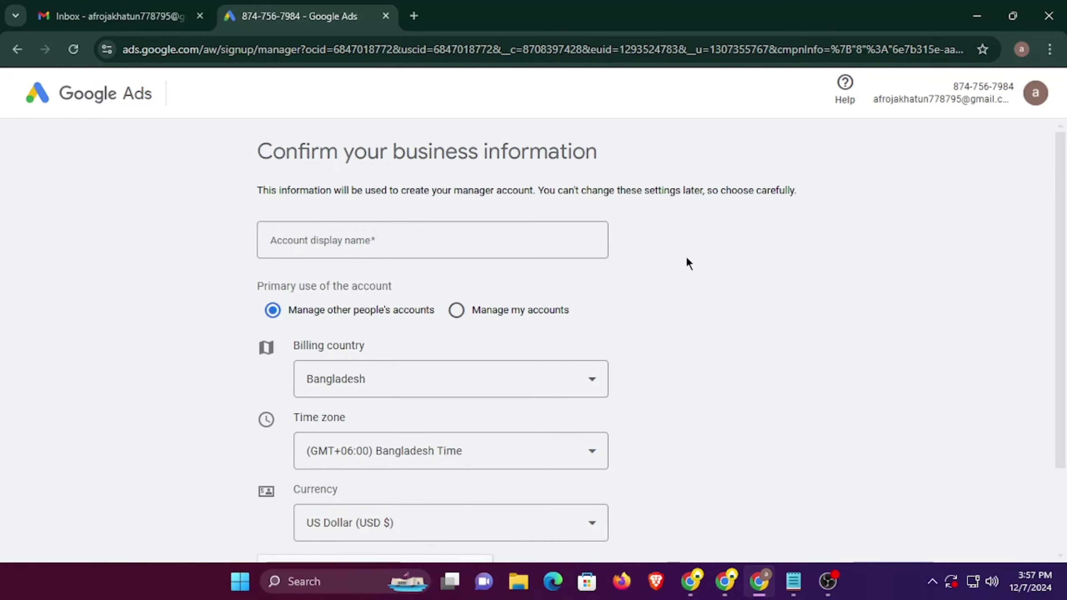
- Set the account display name to My (Manager Account) in the business information form
{"action": "left_click", "coordinate": [373, 244]}
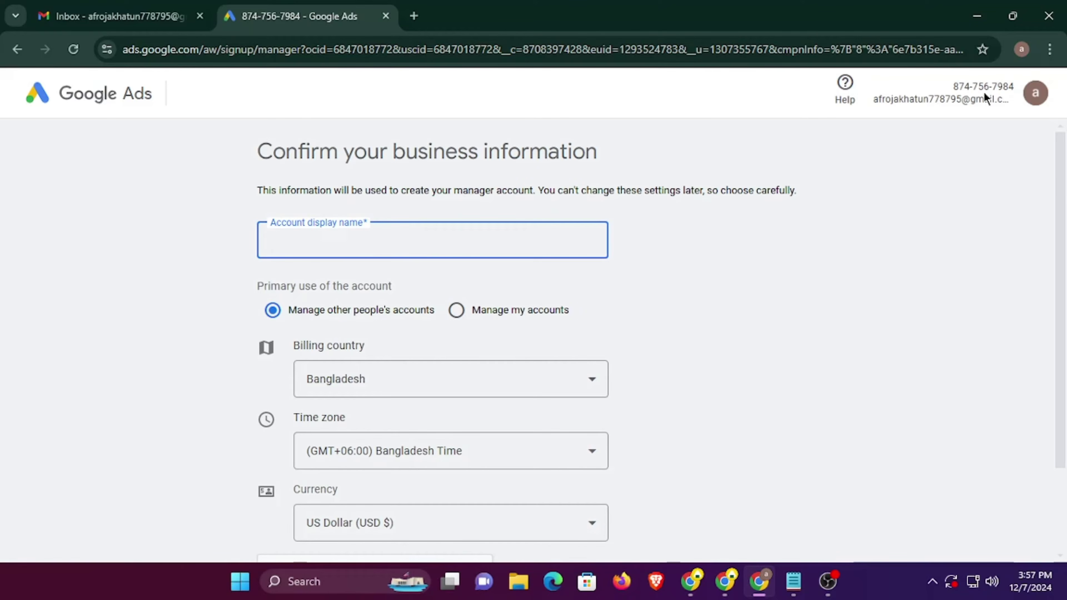
{"action": "left_click_drag", "start_coordinate": [1003, 87], "coordinate": [1002, 101]}
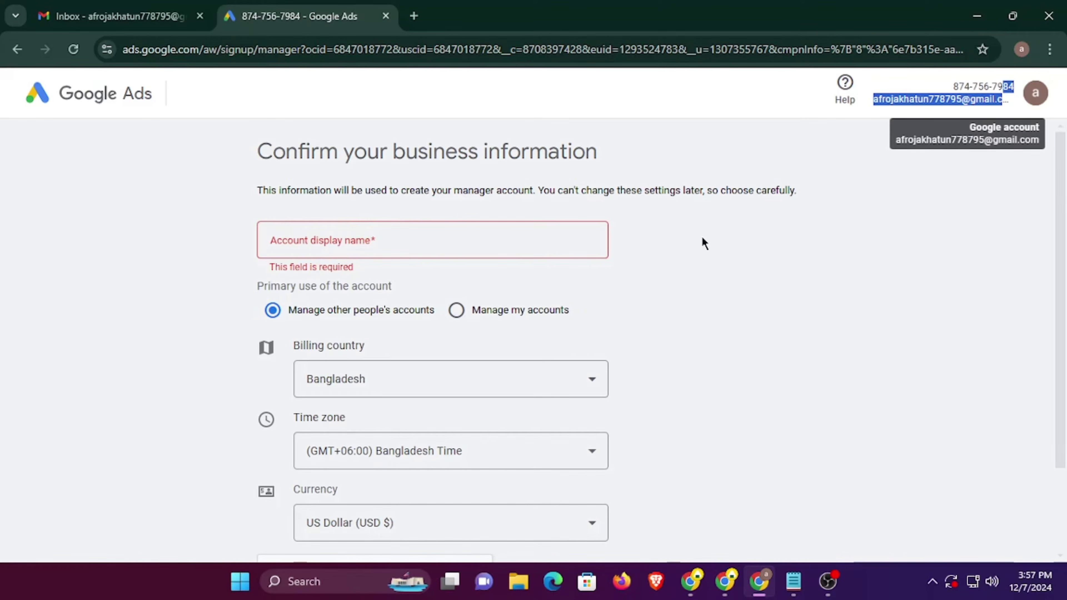
{"action": "left_click", "coordinate": [457, 234]}
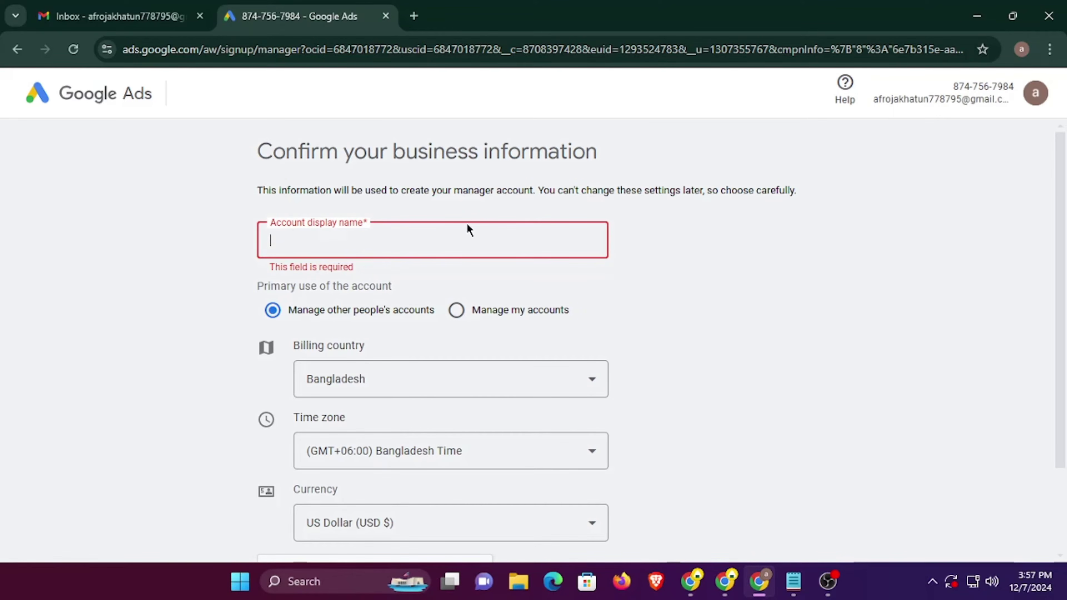
{"action": "type", "text": "My Manager Accou"}
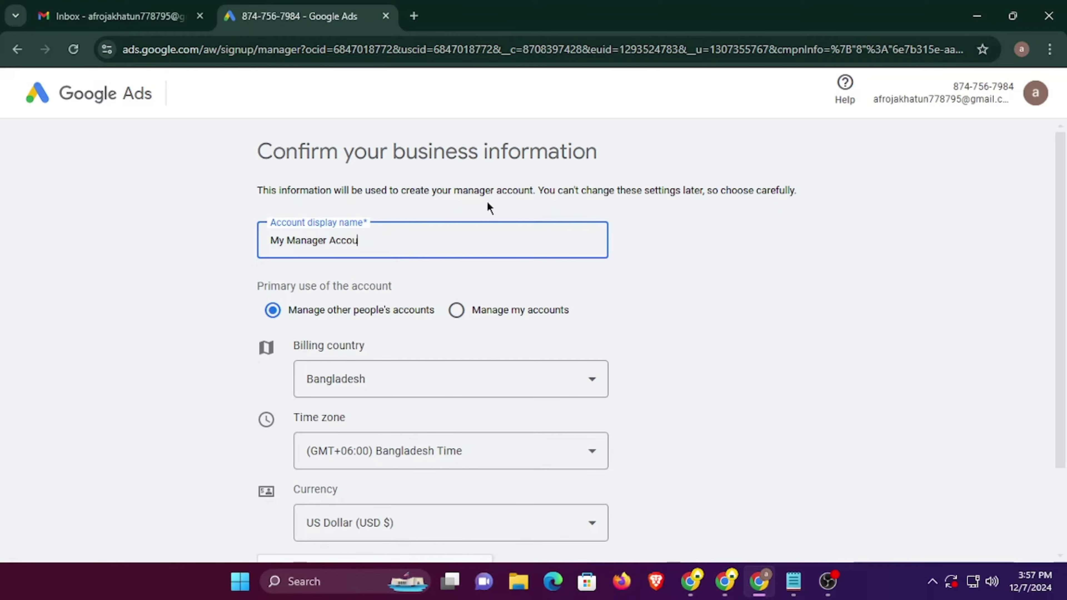
{"action": "type", "text": "nyt"}
{"action": "key", "text": "BackSpace"}
{"action": "key", "text": "BackSpace"}
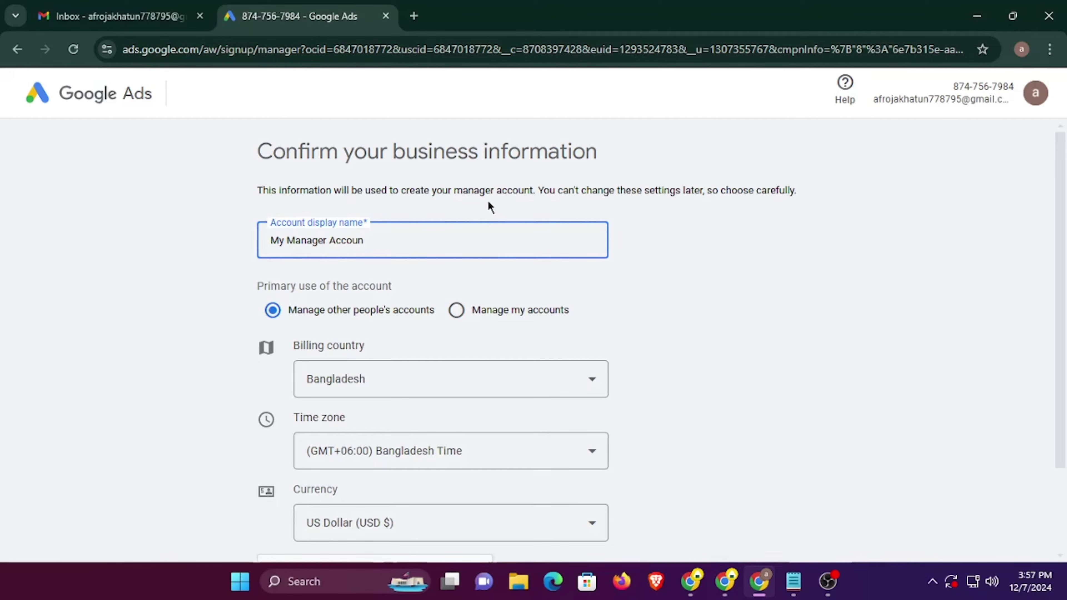
{"action": "type", "text": "t"}
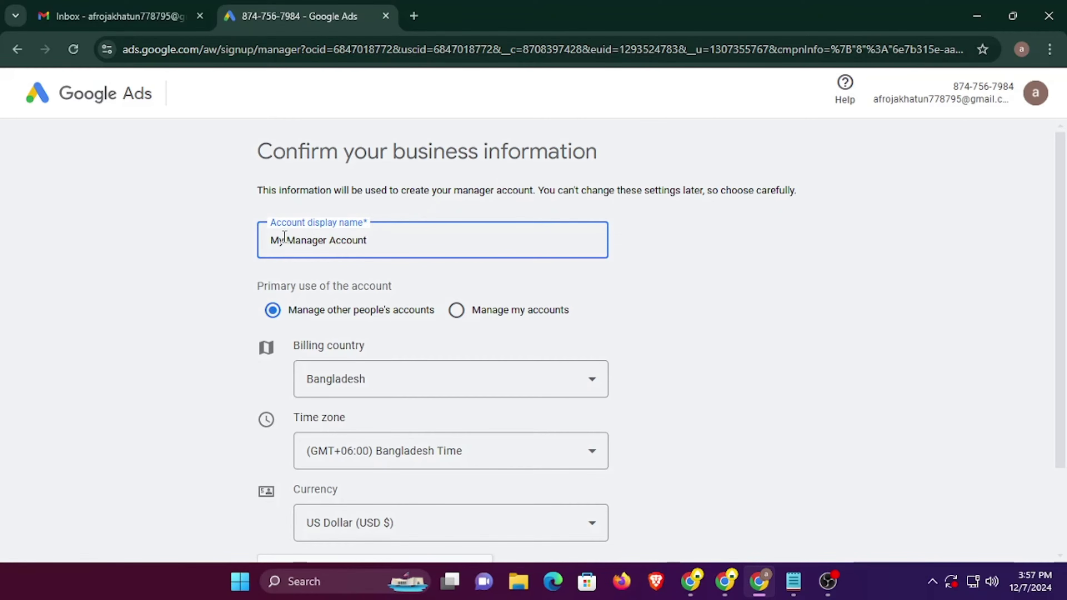
{"action": "left_click", "coordinate": [299, 255]}
{"action": "type", "text": "("}
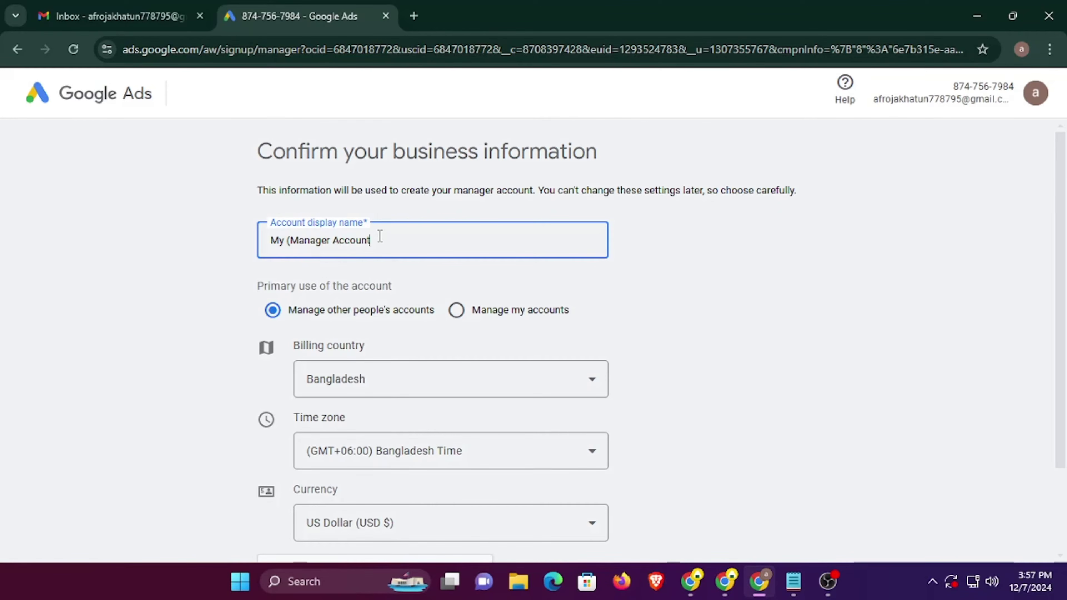
{"action": "type", "text": ")"}
- Complete the reCAPTCHA check beneath the business information form by selecting and verifying all images with cars
{"action": "scroll", "coordinate": [431, 272], "scroll_direction": "down", "scroll_amount": 3}
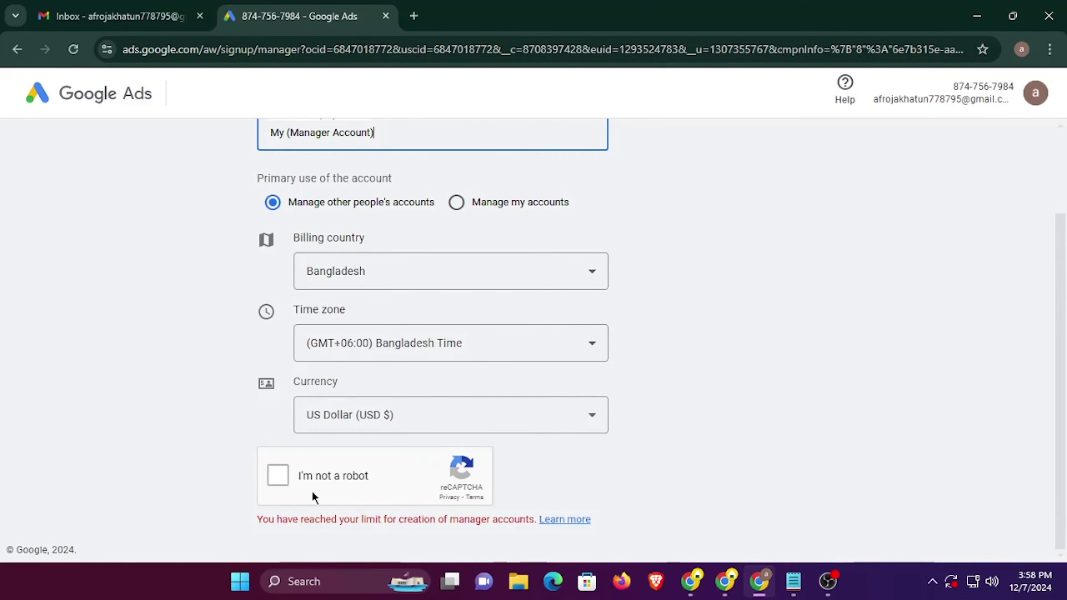
{"action": "left_click", "coordinate": [278, 475]}
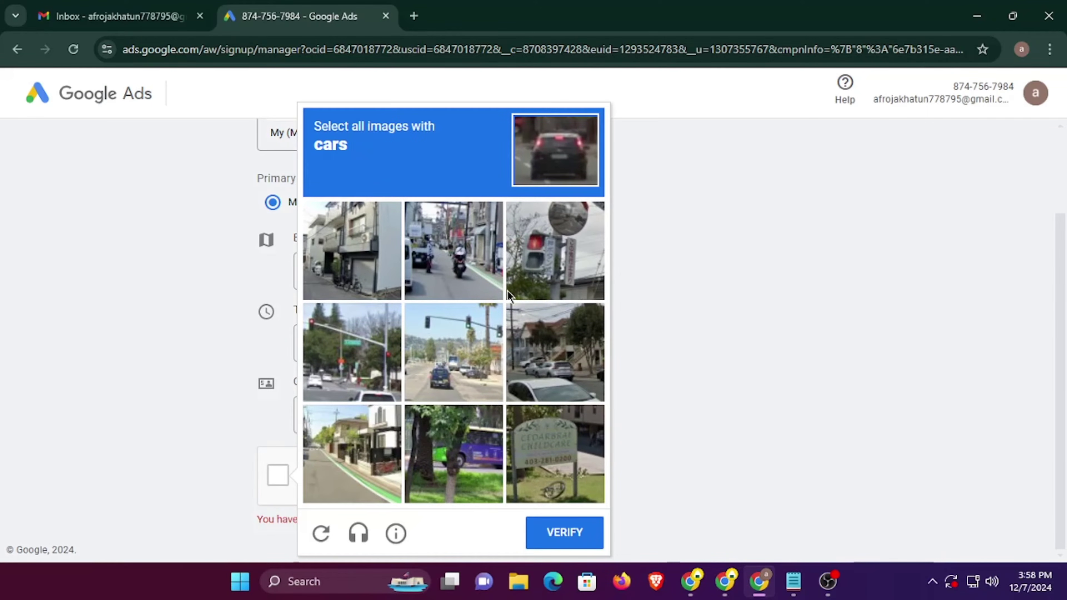
{"action": "left_click", "coordinate": [552, 362]}
{"action": "left_click", "coordinate": [458, 349]}
{"action": "left_click", "coordinate": [369, 364]}
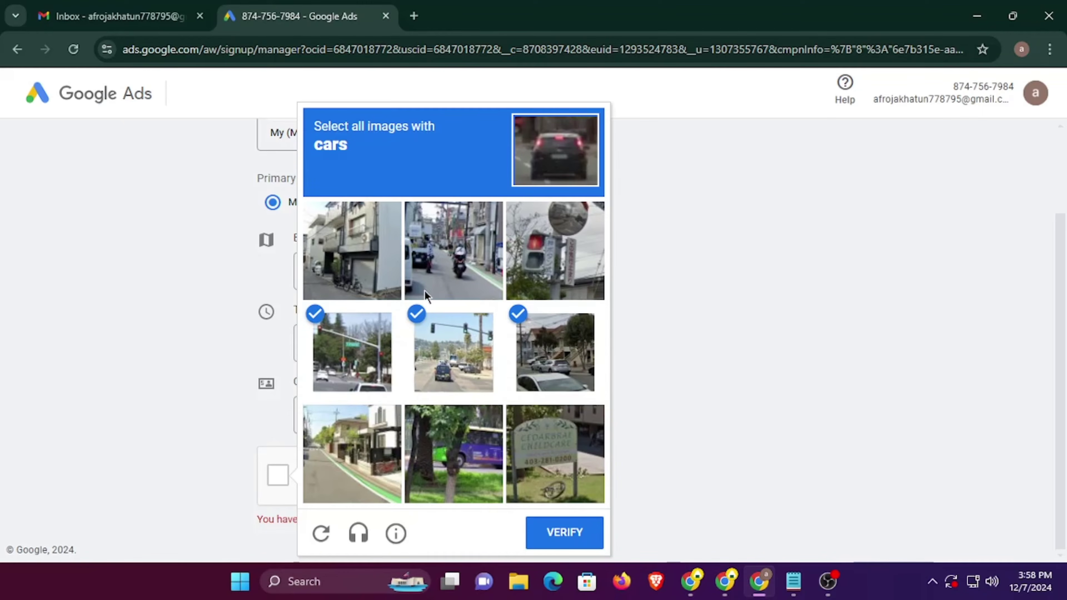
{"action": "left_click", "coordinate": [432, 254]}
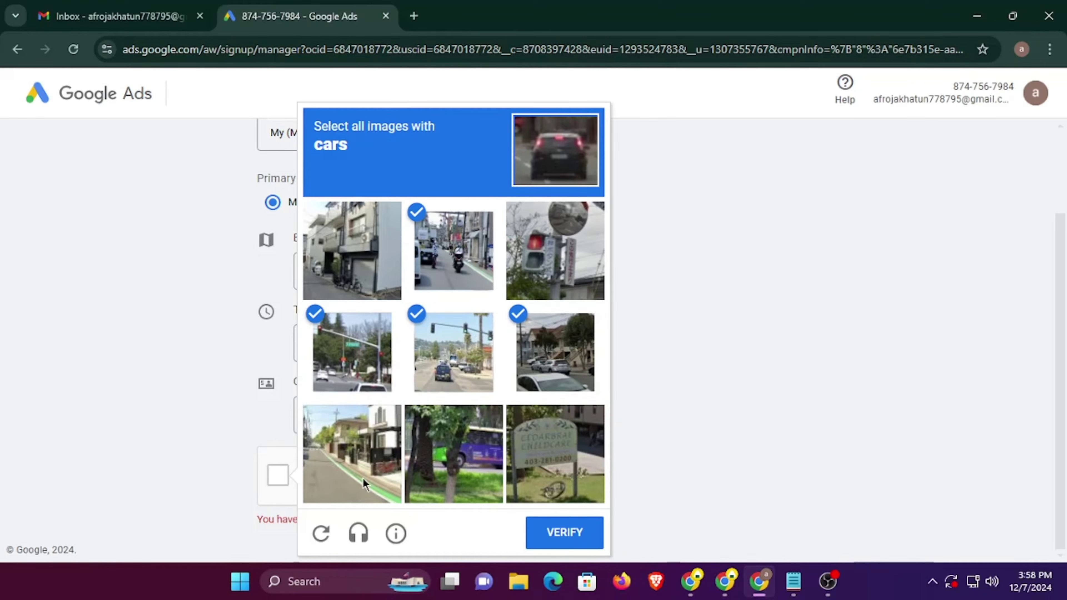
{"action": "left_click", "coordinate": [563, 533]}
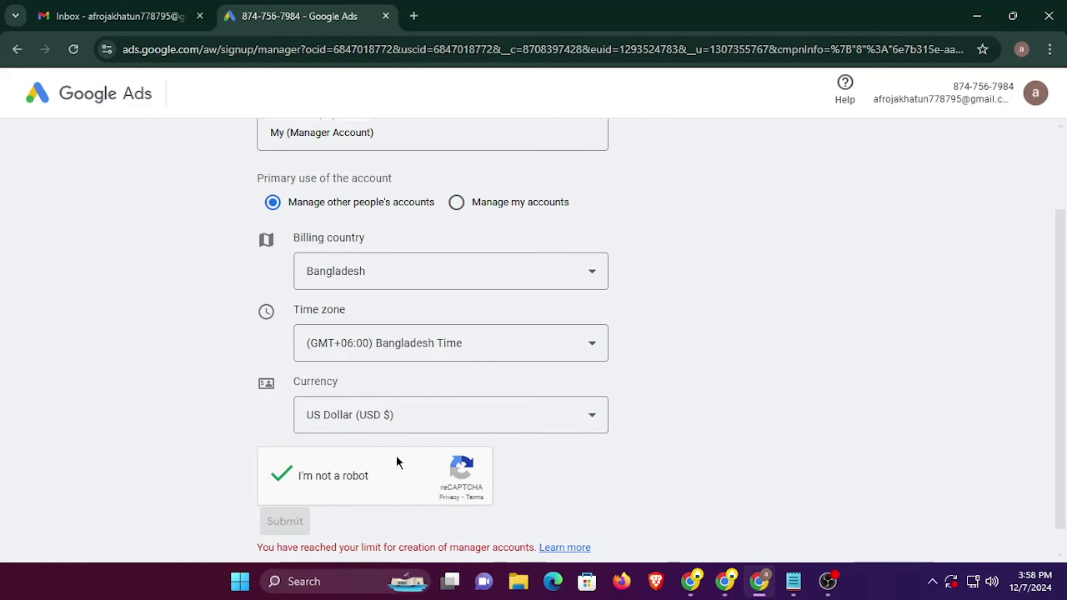
{"action": "scroll", "coordinate": [407, 401], "scroll_direction": "up", "scroll_amount": 3}
{"action": "scroll", "coordinate": [388, 253], "scroll_direction": "down", "scroll_amount": 3}
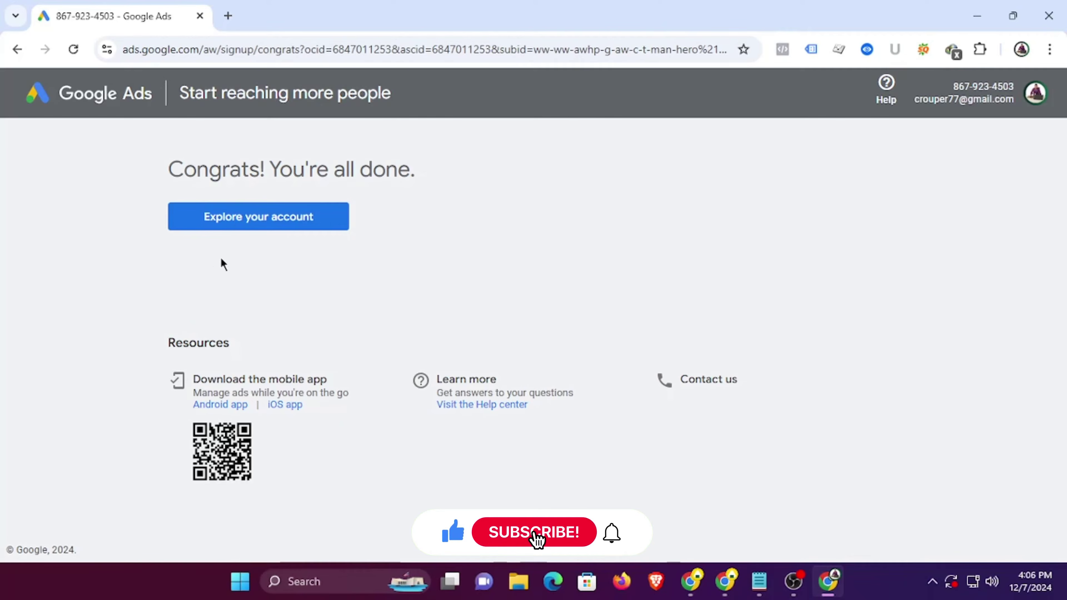
- From the signup completion page, explore the new manager account and view its campaign overview
{"action": "left_click_drag", "start_coordinate": [167, 171], "coordinate": [473, 170]}
{"action": "left_click", "coordinate": [507, 162]}
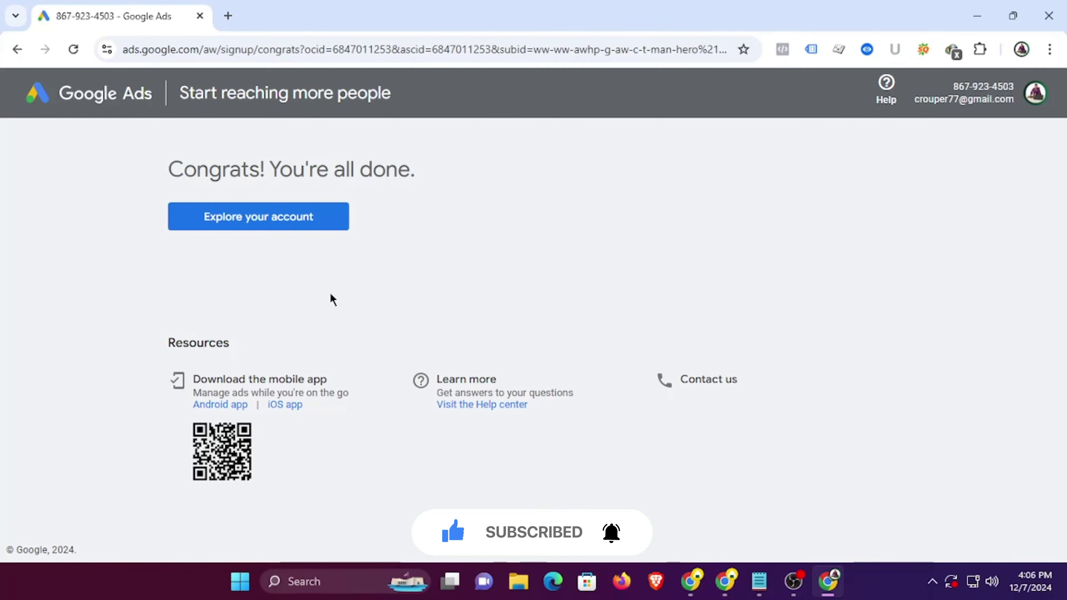
{"action": "left_click", "coordinate": [267, 227]}
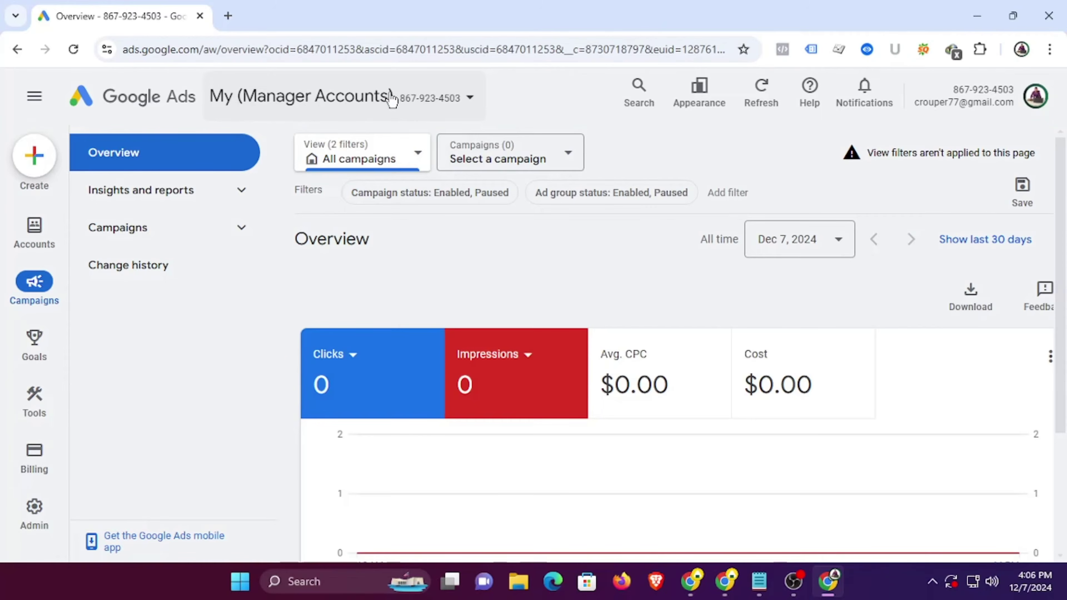
{"action": "left_click", "coordinate": [681, 362]}
{"action": "left_click", "coordinate": [761, 361]}
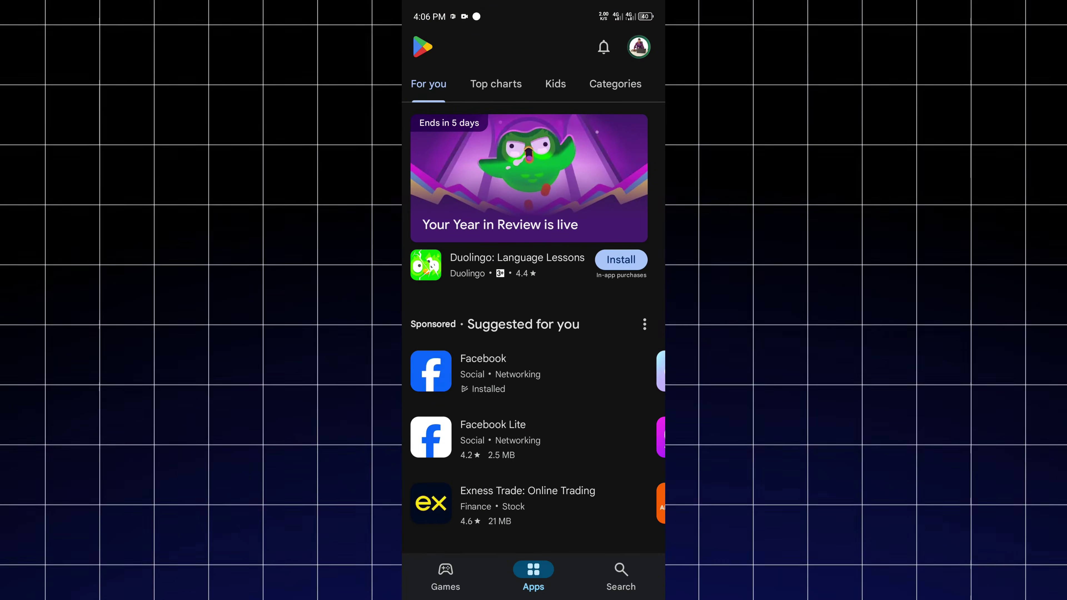
- On the phone, search the Play Store for google ads
{"action": "left_click", "coordinate": [460, 579]}
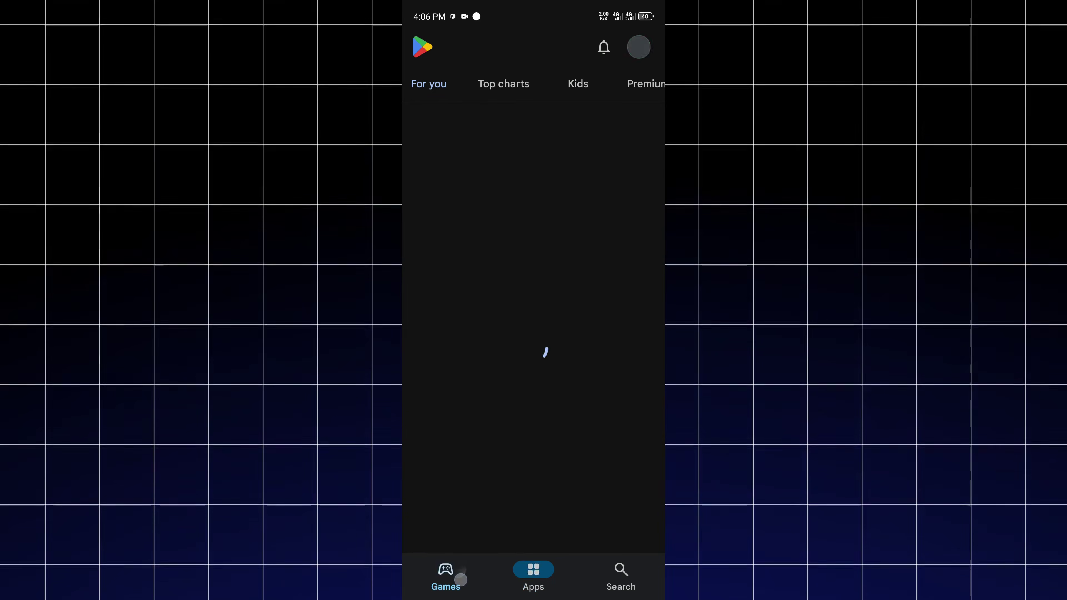
{"action": "left_click", "coordinate": [533, 571]}
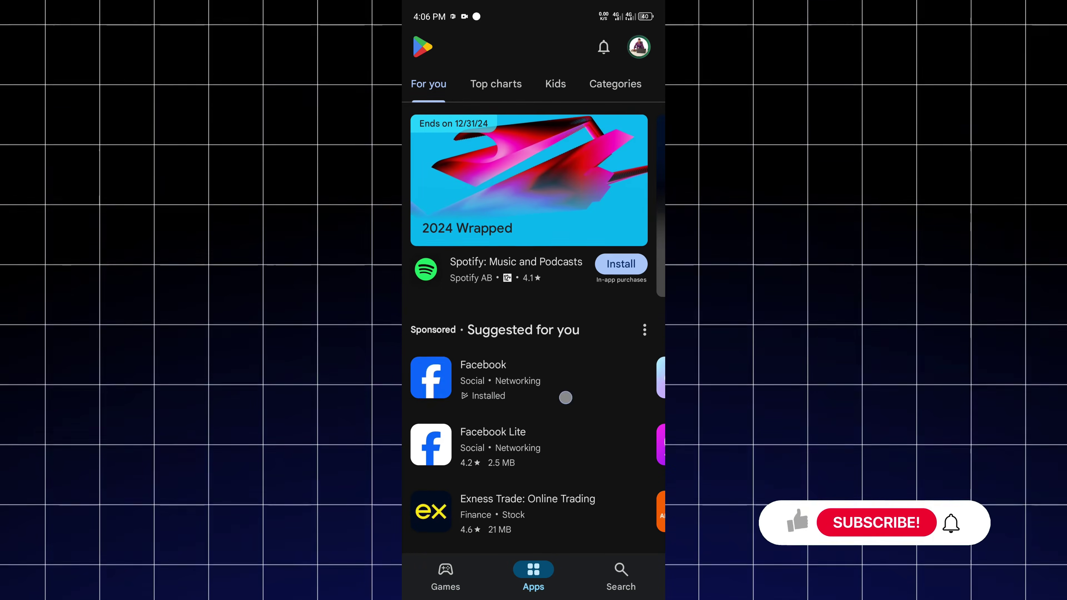
{"action": "left_click_drag", "start_coordinate": [565, 397], "coordinate": [565, 390]}
{"action": "left_click_drag", "start_coordinate": [629, 496], "coordinate": [628, 393]}
{"action": "left_click", "coordinate": [621, 576]}
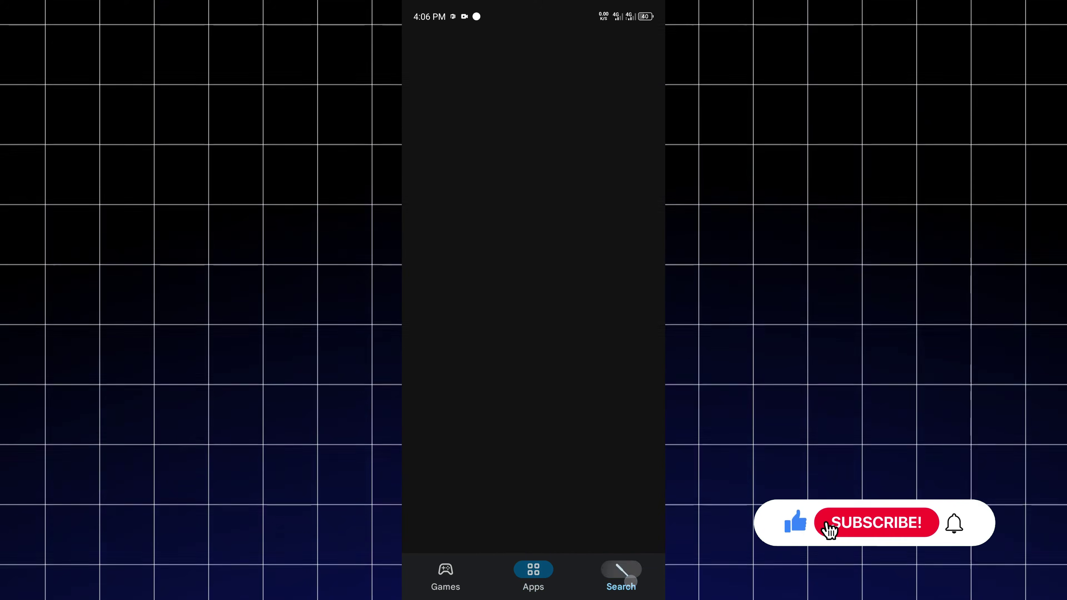
{"action": "left_click", "coordinate": [513, 45]}
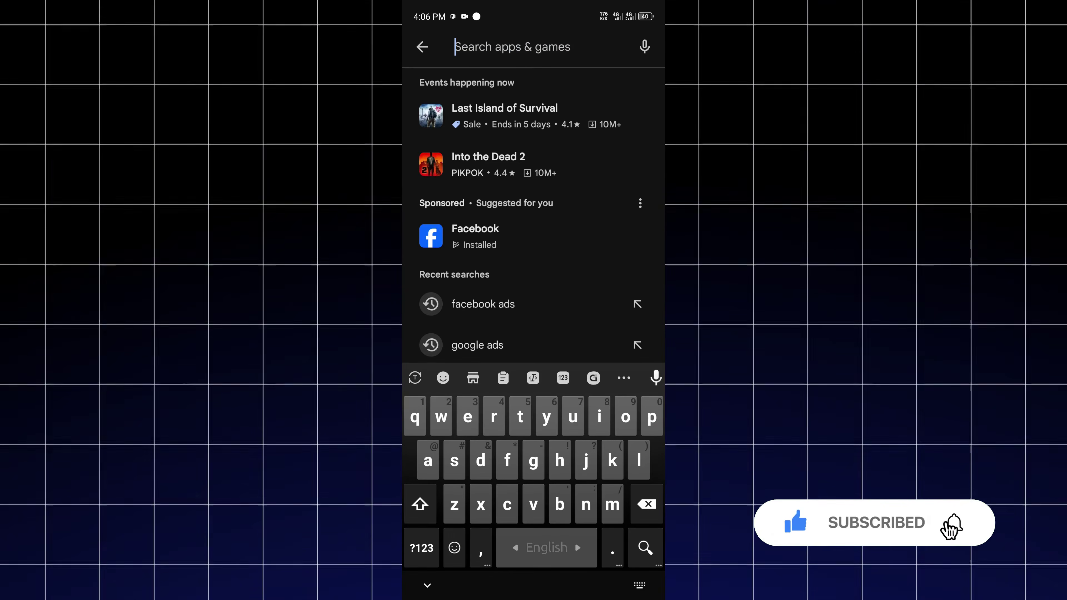
{"action": "type", "text": "google"}
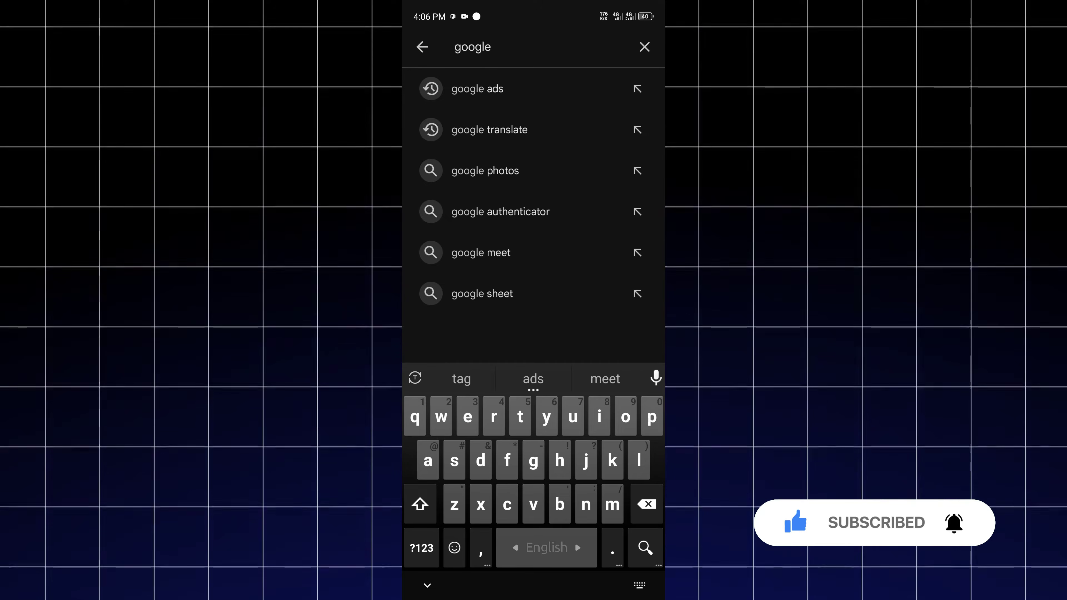
{"action": "left_click", "coordinate": [477, 89]}
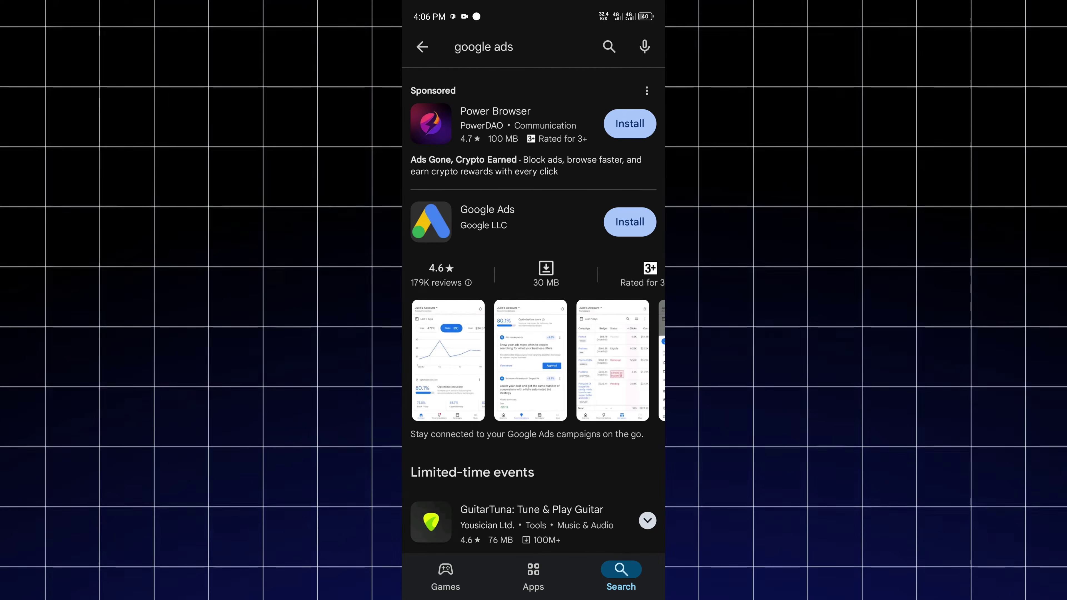
- Install and open the Google Ads app by Google LLC, skipping its introduction and declining notifications
{"action": "left_click", "coordinate": [629, 221]}
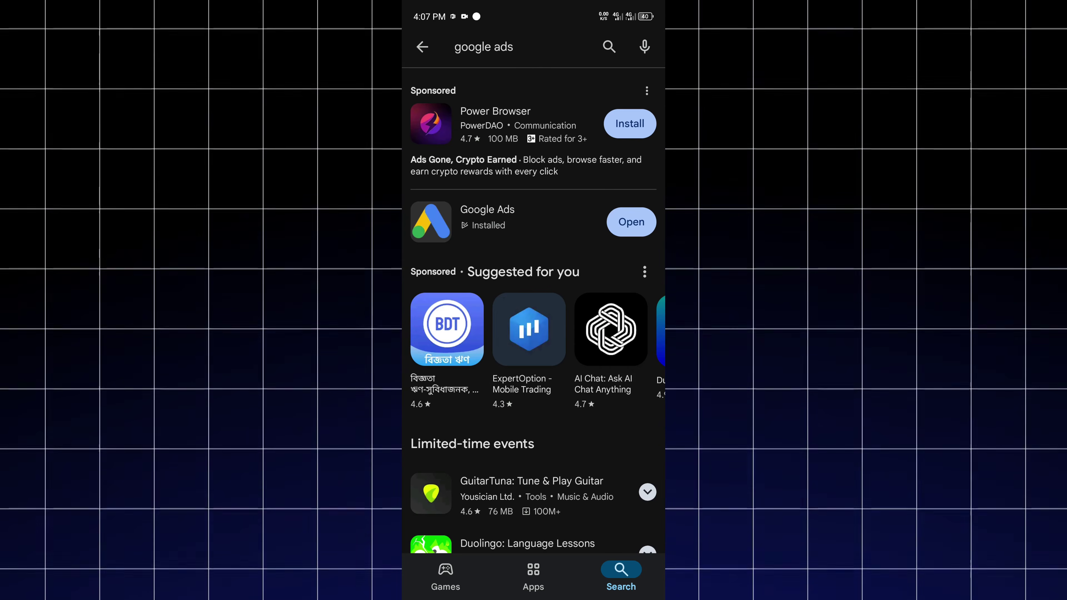
{"action": "left_click", "coordinate": [631, 222]}
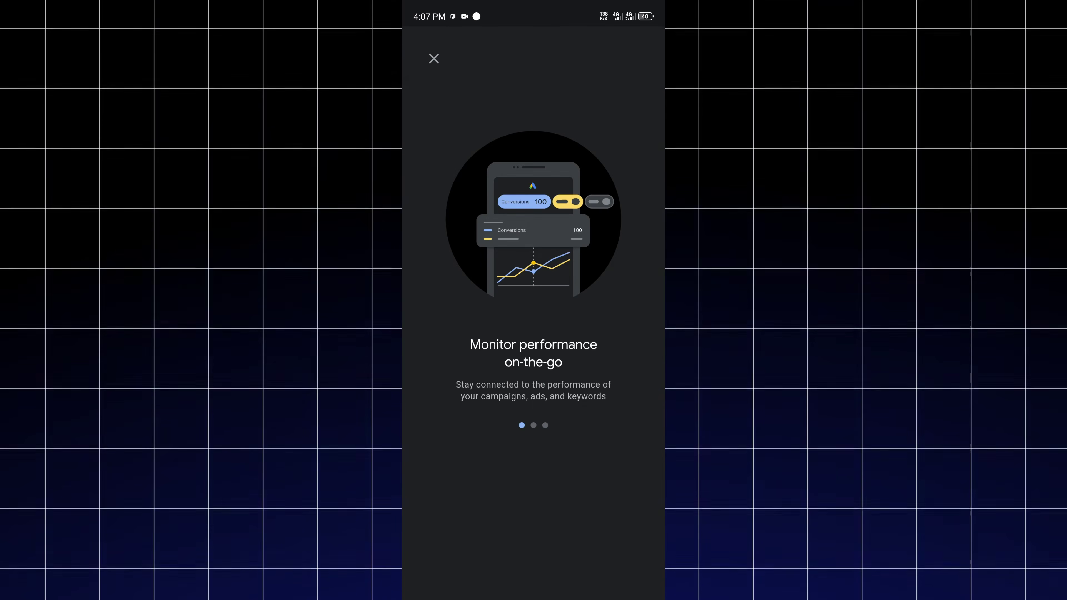
{"action": "left_click", "coordinate": [434, 59]}
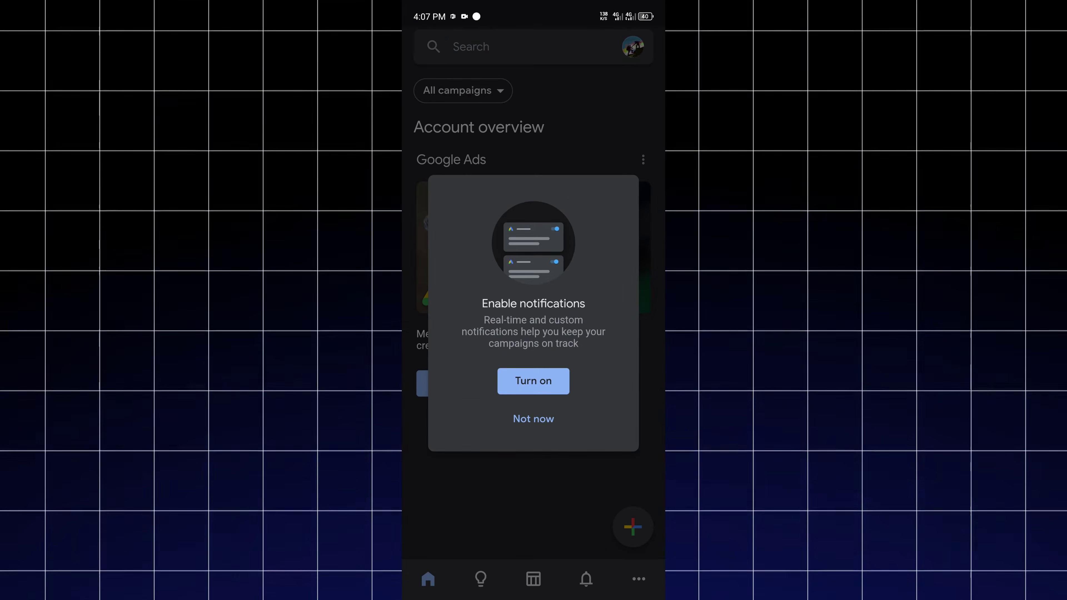
{"action": "left_click", "coordinate": [533, 419]}
- Switch the app to the Google profile that owns My (Manager Accounts) and check its account selector
{"action": "left_click", "coordinate": [632, 47]}
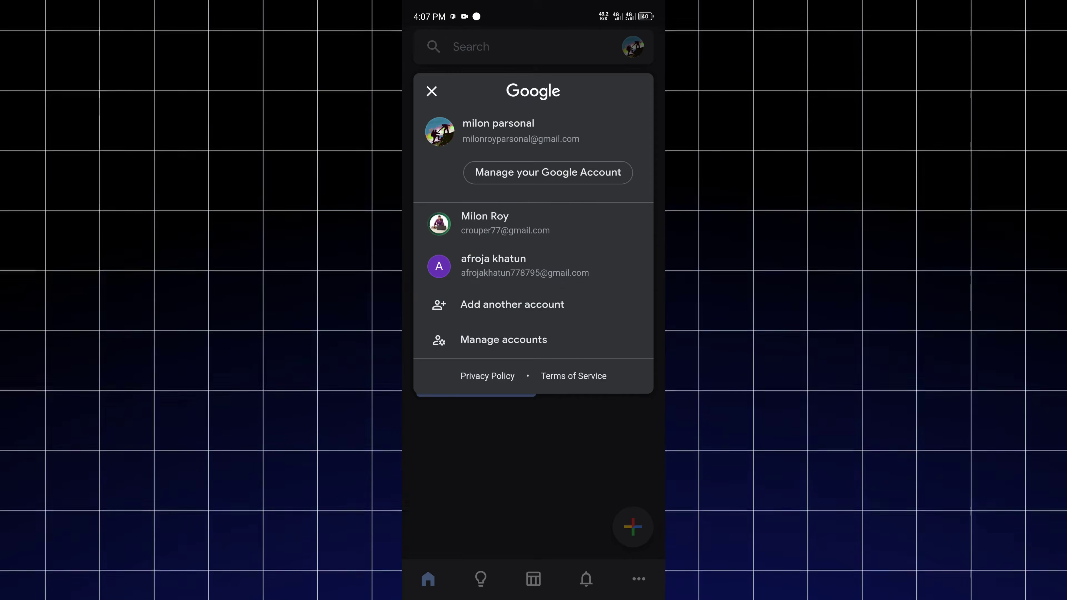
{"action": "left_click", "coordinate": [538, 226]}
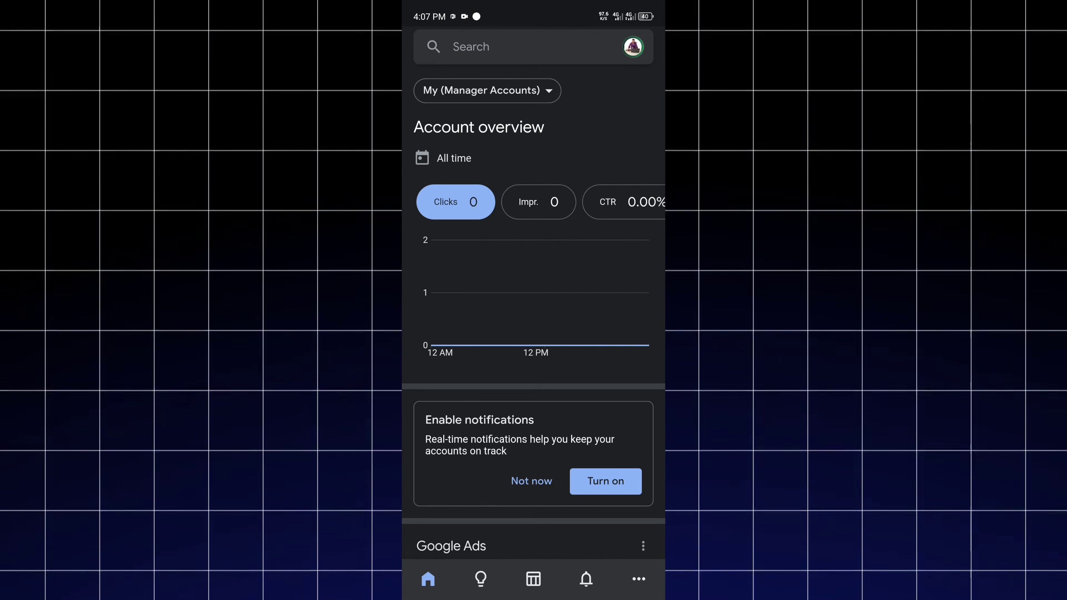
{"action": "left_click", "coordinate": [487, 90]}
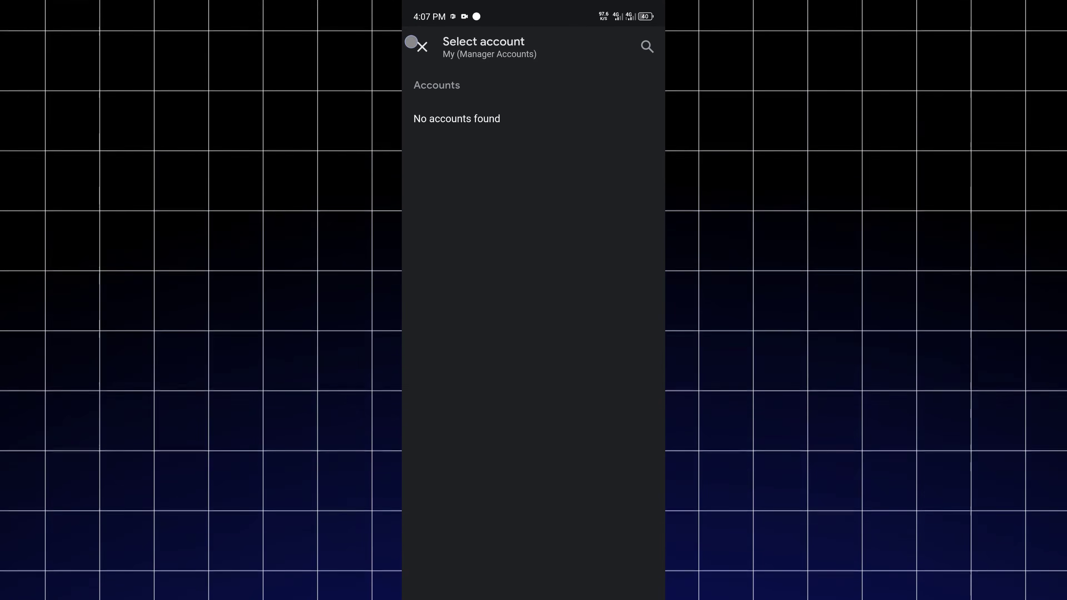
{"action": "left_click", "coordinate": [411, 41]}
- Leave the app for its Play Store listing and reopen Google Ads
{"action": "left_click", "coordinate": [428, 579]}
{"action": "left_click_drag", "start_coordinate": [664, 429], "coordinate": [558, 414]}
{"action": "left_click", "coordinate": [611, 213]}
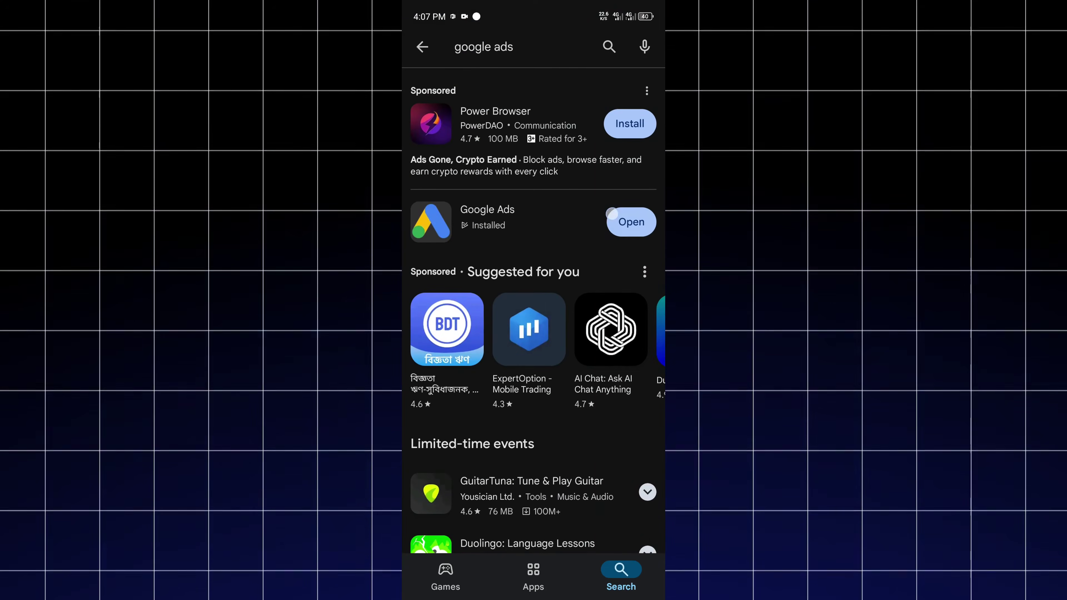
{"action": "left_click", "coordinate": [633, 46]}
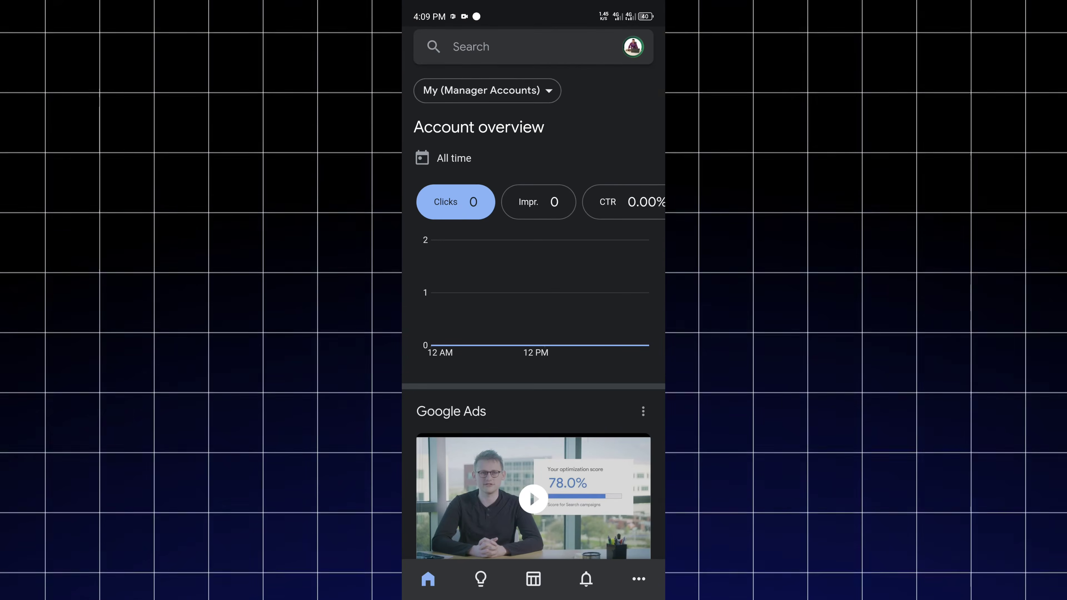
- Open the Google Ads app settings and view the account section with the option to create a new account
{"action": "scroll", "coordinate": [533, 295], "scroll_direction": "down", "scroll_amount": 3}
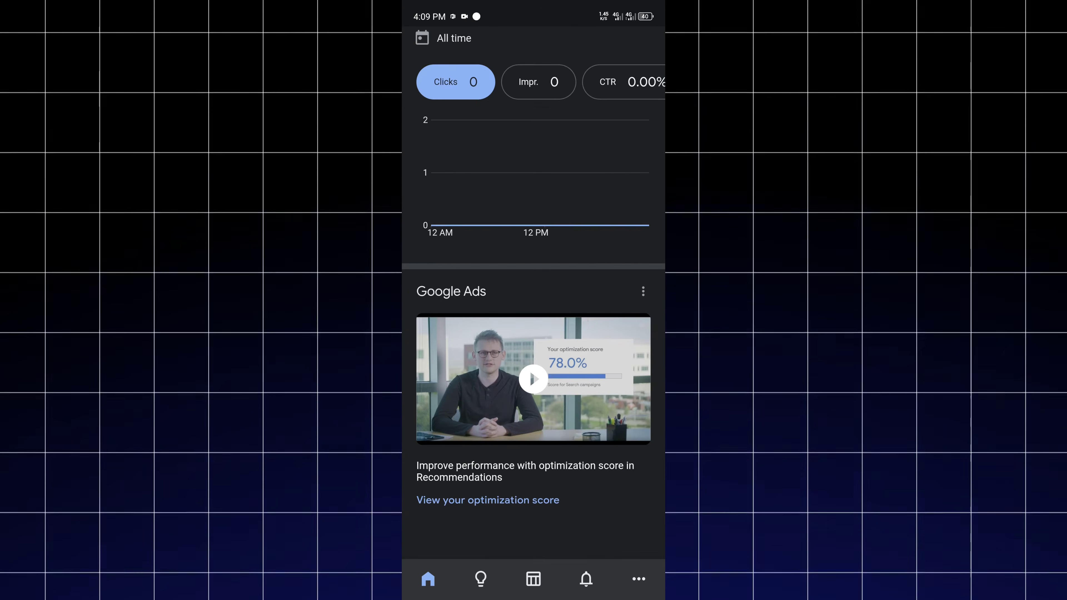
{"action": "left_click", "coordinate": [639, 579]}
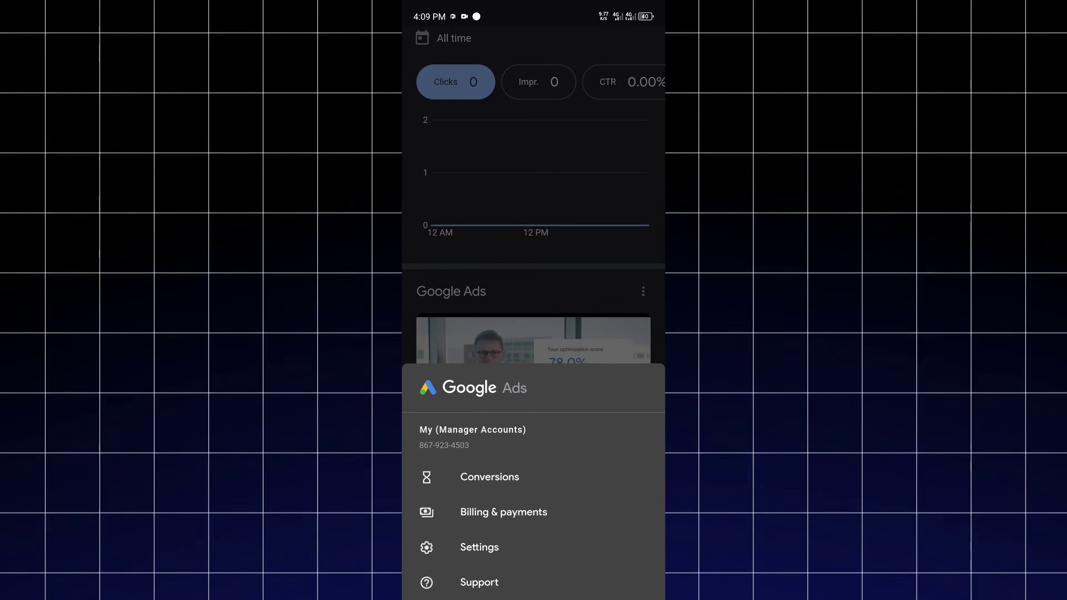
{"action": "left_click", "coordinate": [479, 547]}
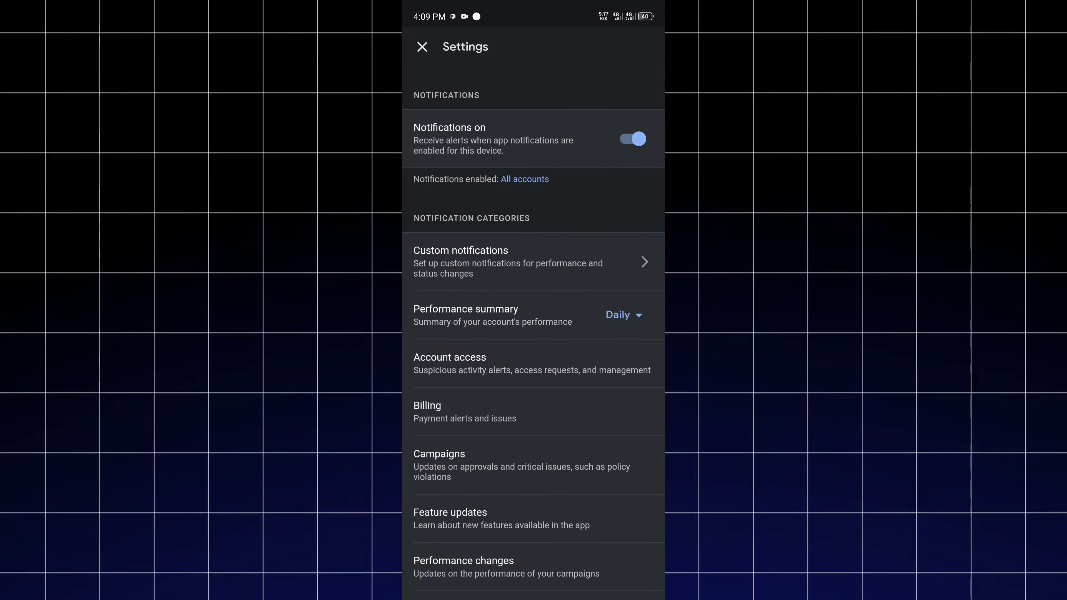
{"action": "scroll", "coordinate": [619, 410], "scroll_direction": "down", "scroll_amount": 5}
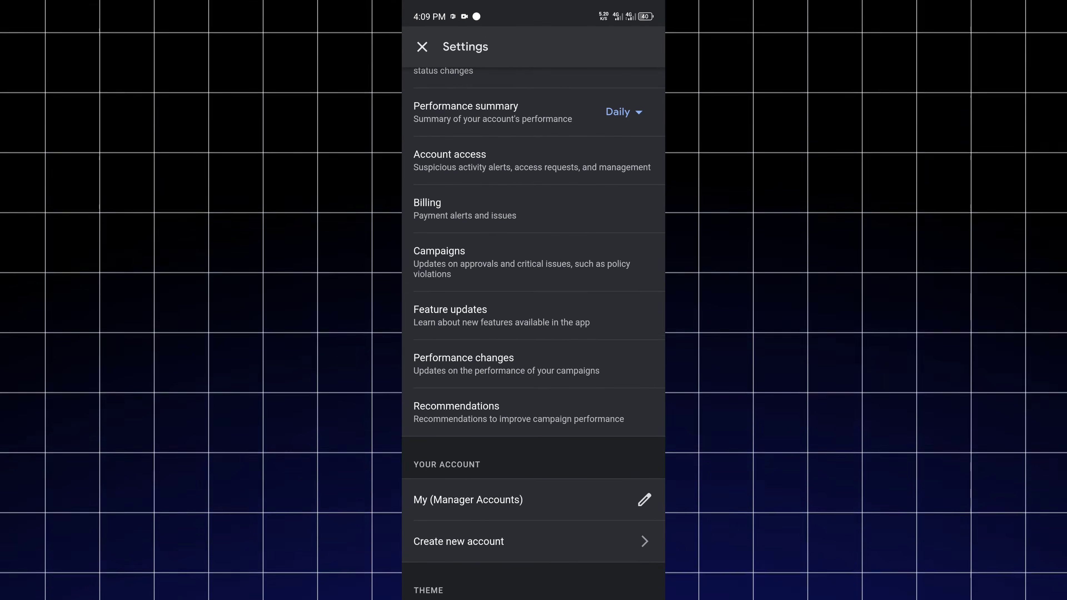
{"action": "left_click_drag", "start_coordinate": [456, 464], "coordinate": [543, 356]}
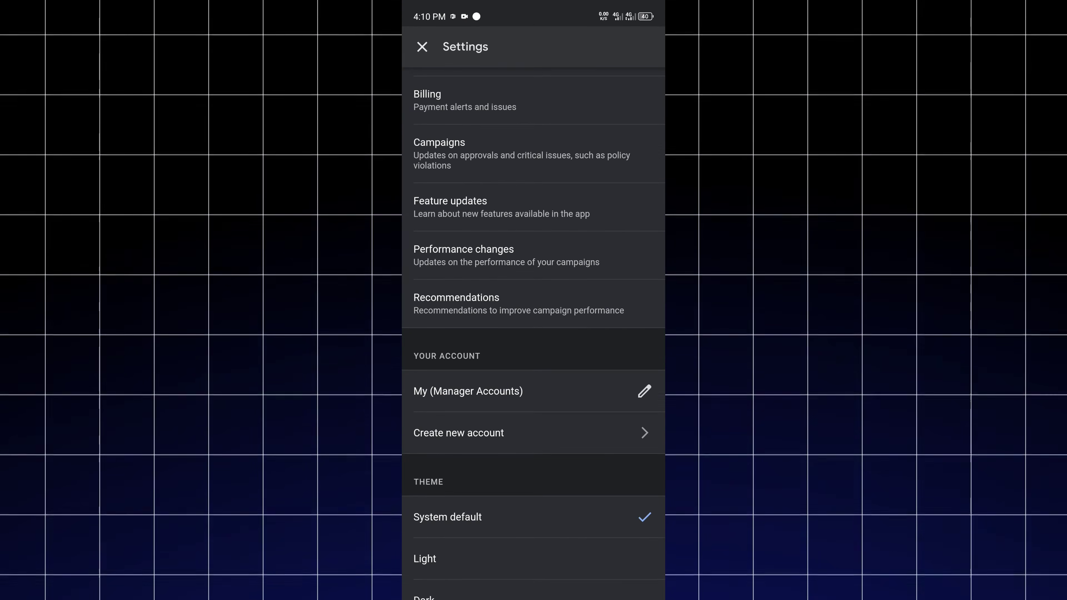
- Create a new Google Ads account from the app settings, setting up the account only without a campaign
{"action": "left_click_drag", "start_coordinate": [517, 395], "coordinate": [550, 357]}
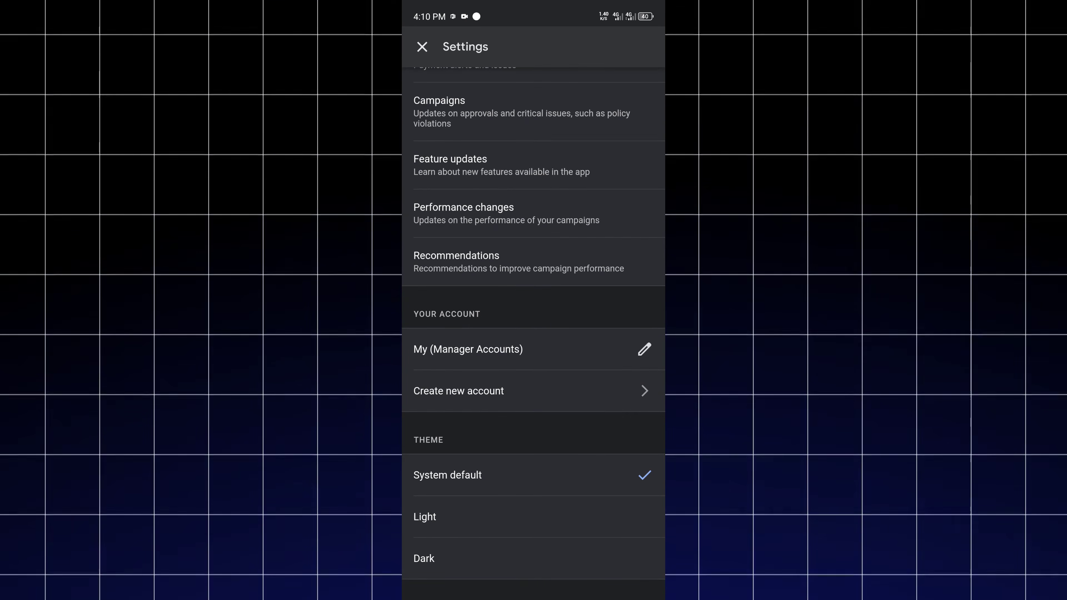
{"action": "left_click", "coordinate": [506, 391]}
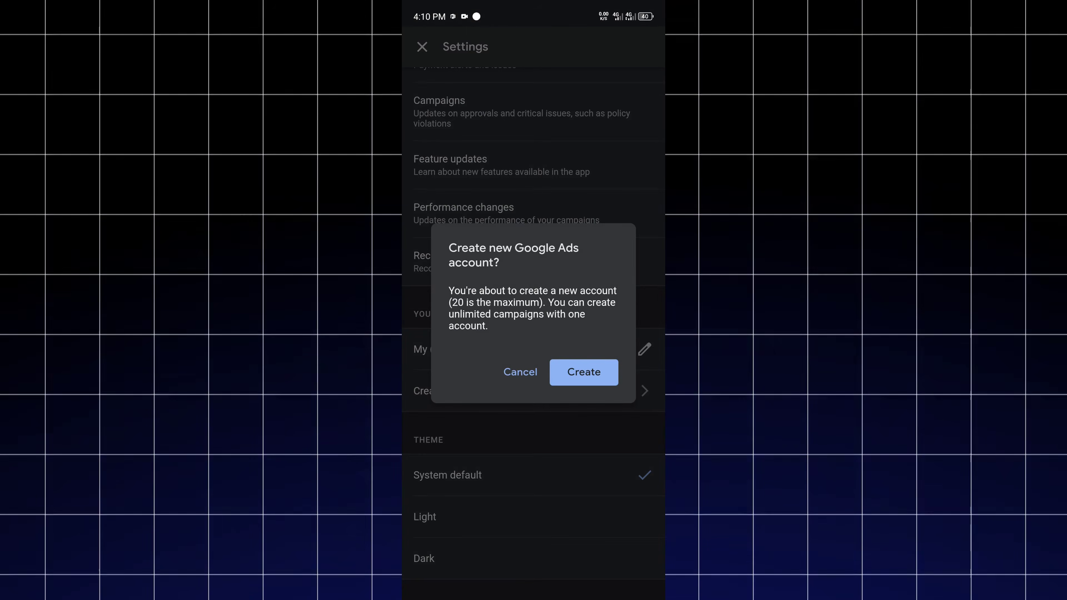
{"action": "left_click", "coordinate": [579, 369]}
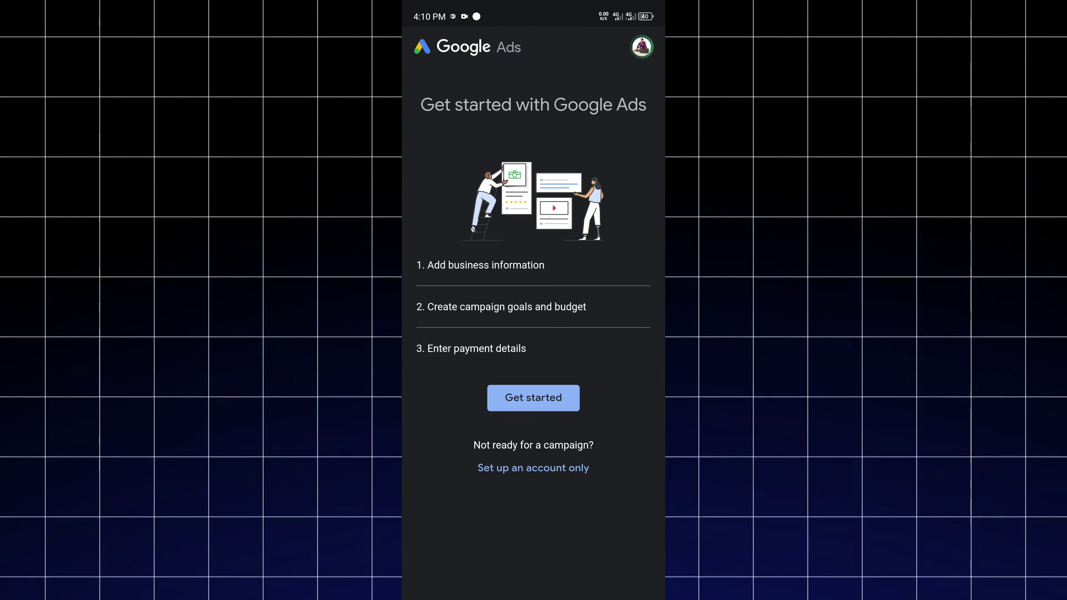
{"action": "left_click", "coordinate": [526, 470]}
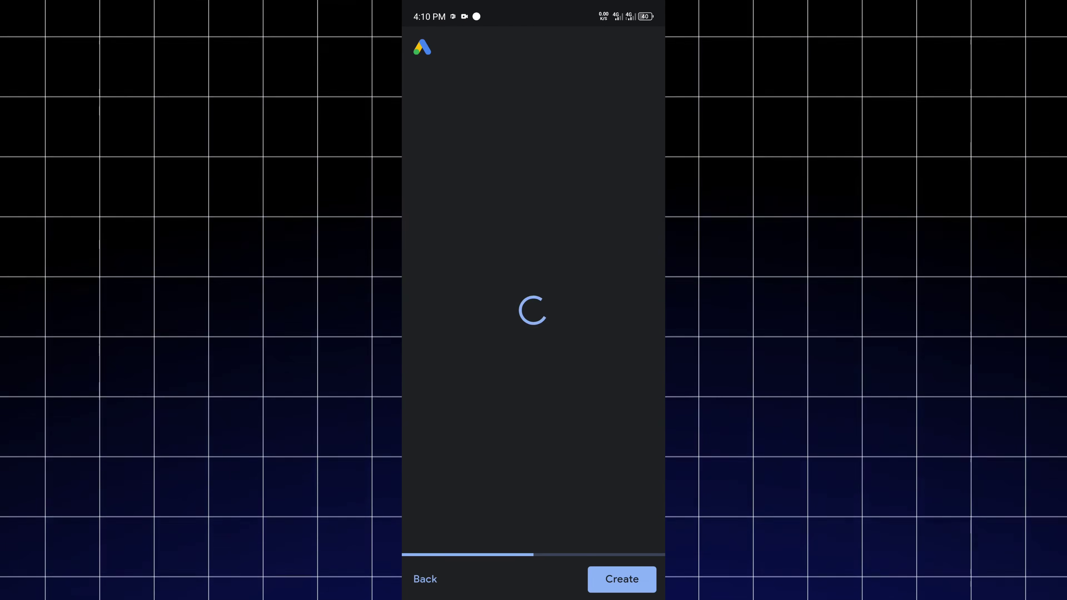
{"action": "left_click", "coordinate": [622, 579]}
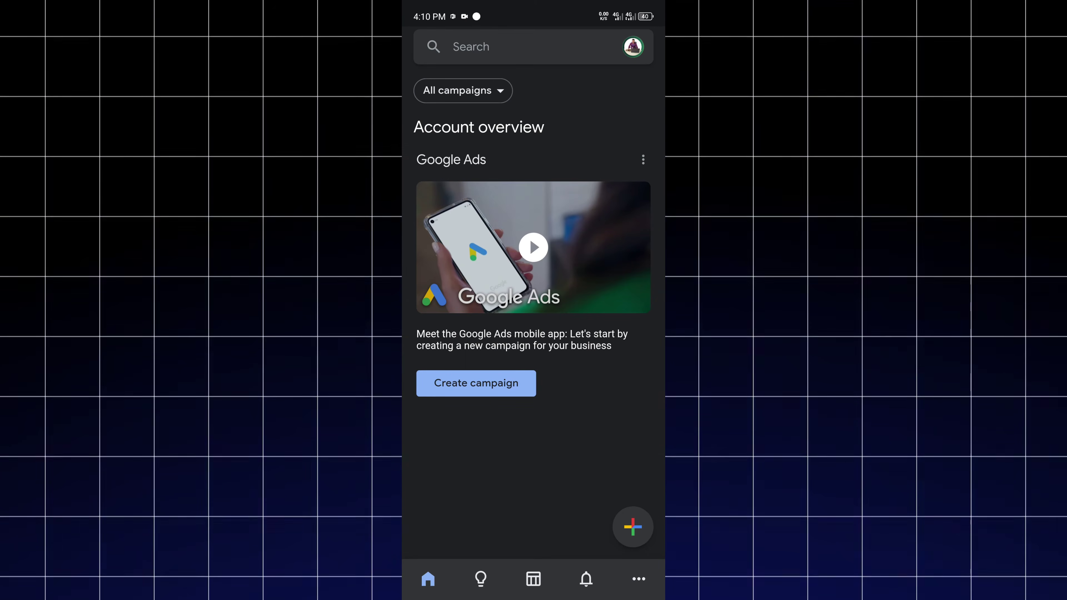
{"action": "left_click", "coordinate": [639, 579]}
{"action": "left_click", "coordinate": [591, 145]}
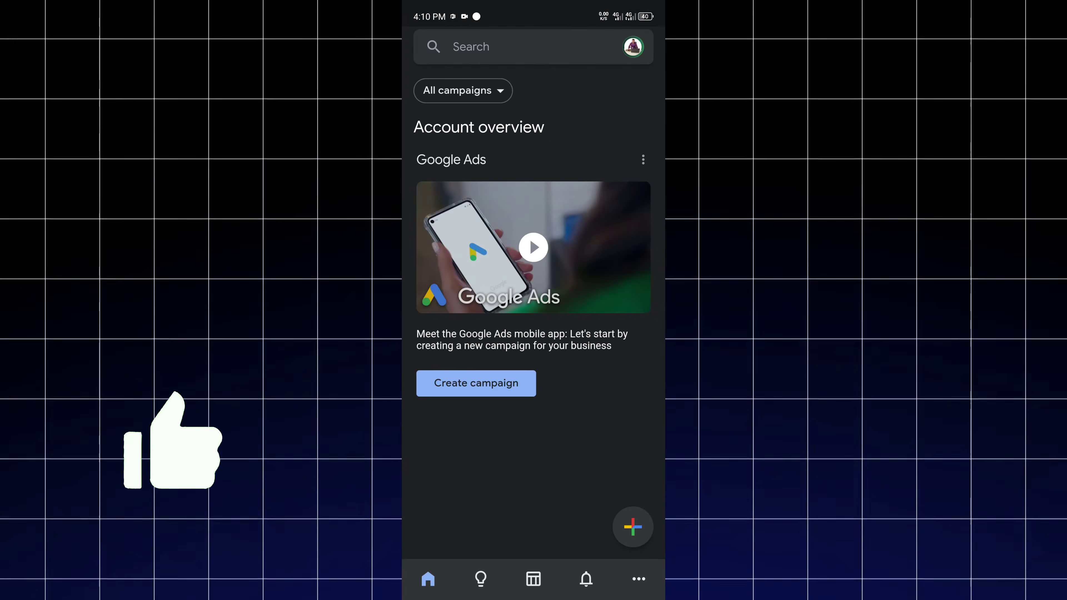
{"action": "left_click_drag", "start_coordinate": [642, 578], "coordinate": [643, 461]}
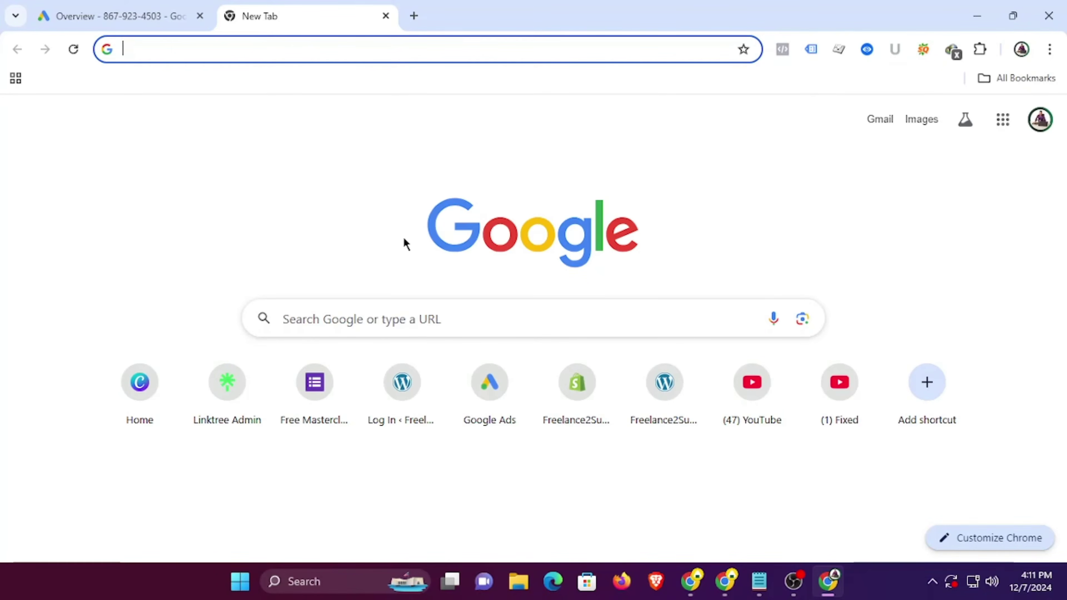
- Switch to the desktop browser, open ads.google.com and sign in to Google Ads
{"action": "type", "text": "ads.google.com"}
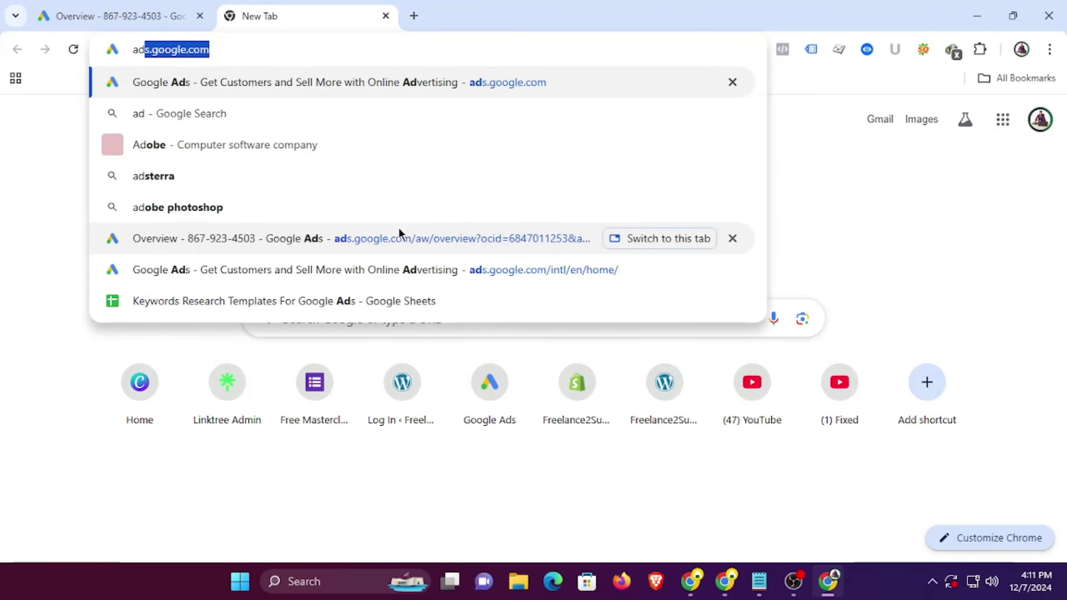
{"action": "key", "text": "Return"}
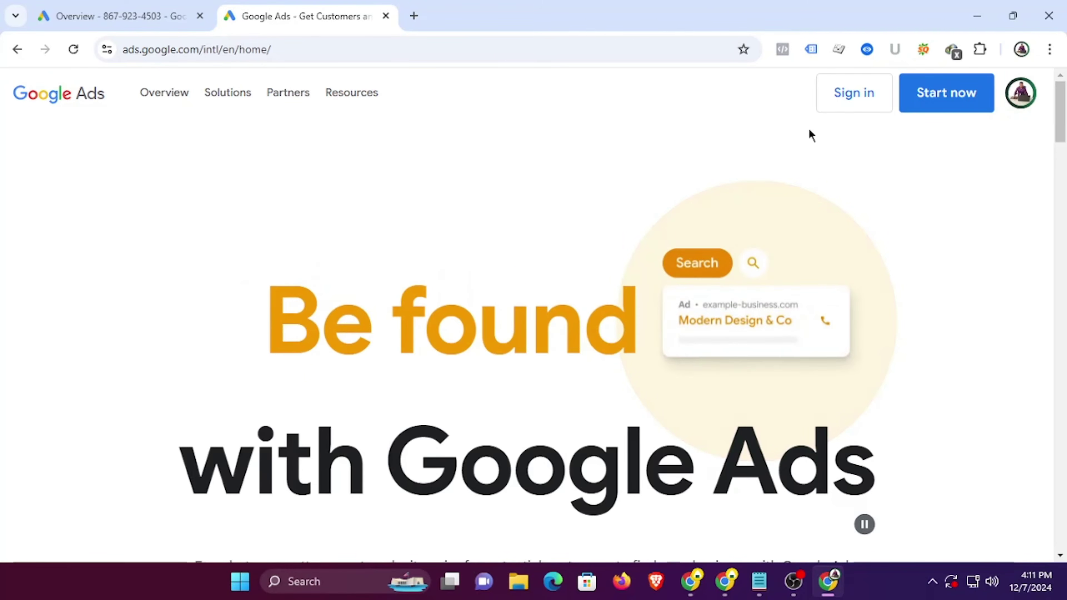
{"action": "left_click", "coordinate": [837, 109]}
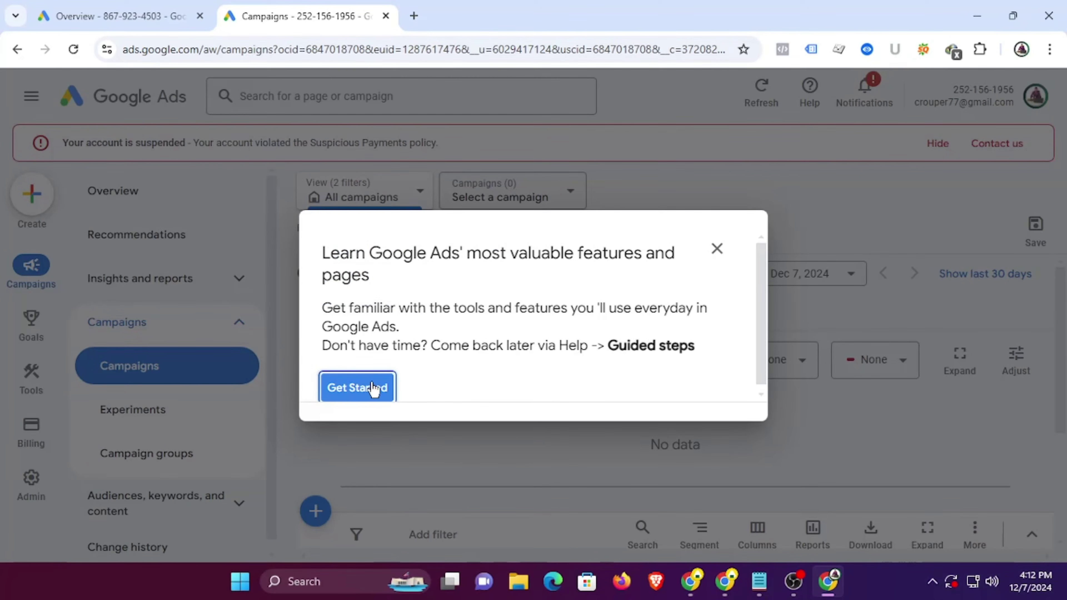
- Start the guided feature tour, go through its first few tips and dismiss it
{"action": "left_click", "coordinate": [373, 388]}
{"action": "left_click", "coordinate": [337, 301]}
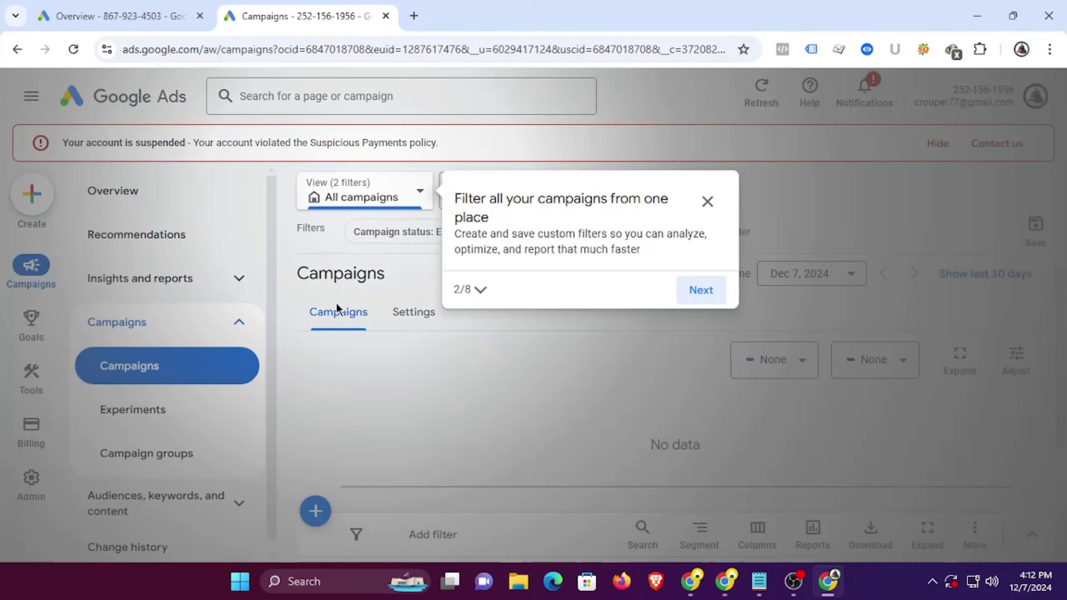
{"action": "left_click", "coordinate": [701, 289]}
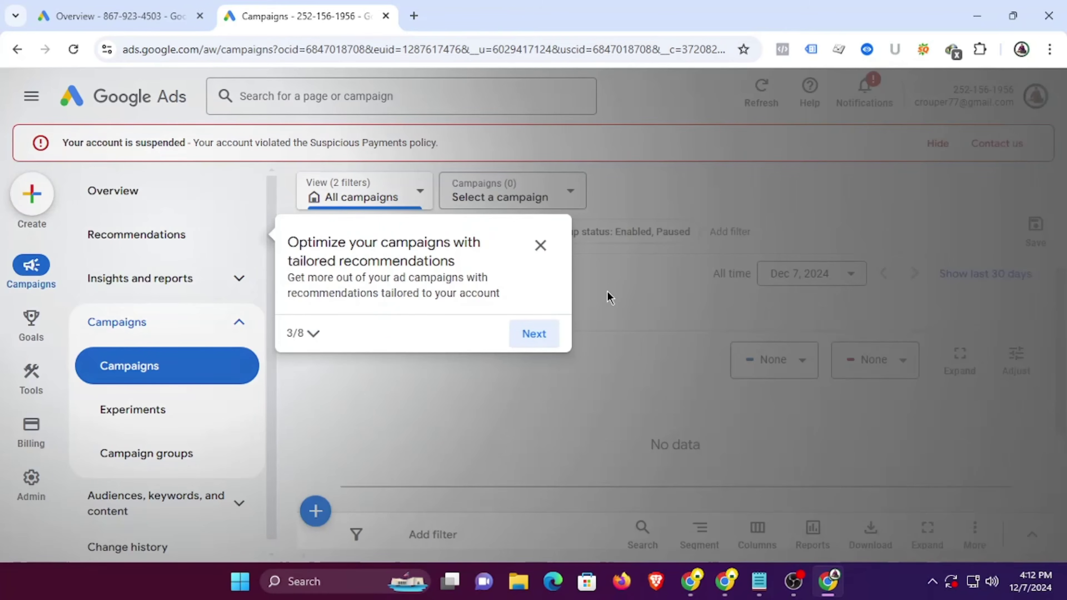
{"action": "left_click", "coordinate": [530, 336]}
{"action": "left_click", "coordinate": [535, 430]}
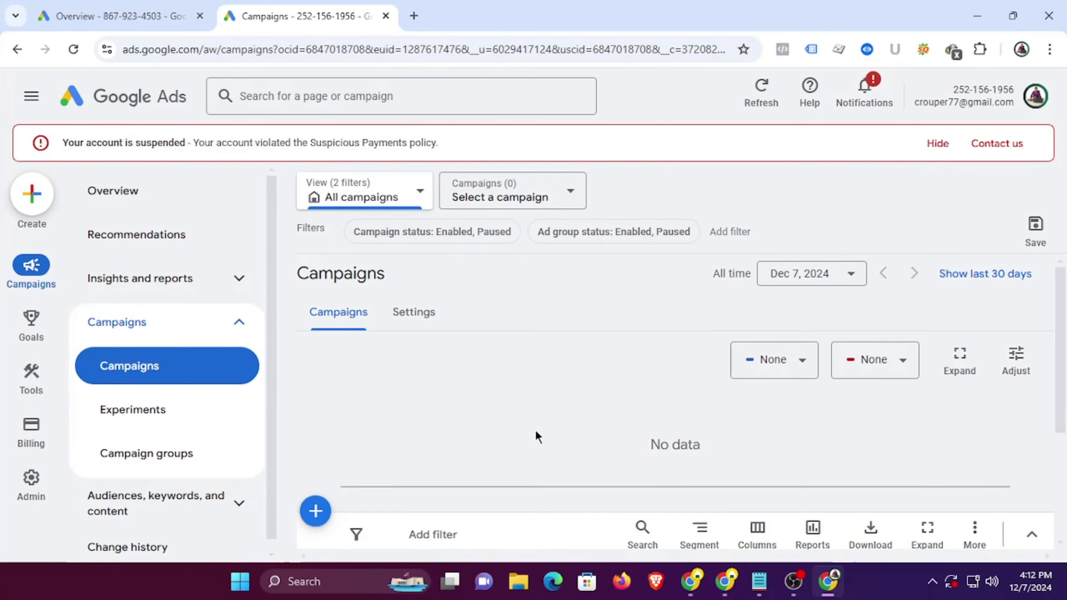
- Open a spare browser tab, return to the Campaigns page and highlight the suspension reason in the account notice
{"action": "left_click", "coordinate": [413, 15]}
{"action": "left_click", "coordinate": [323, 6]}
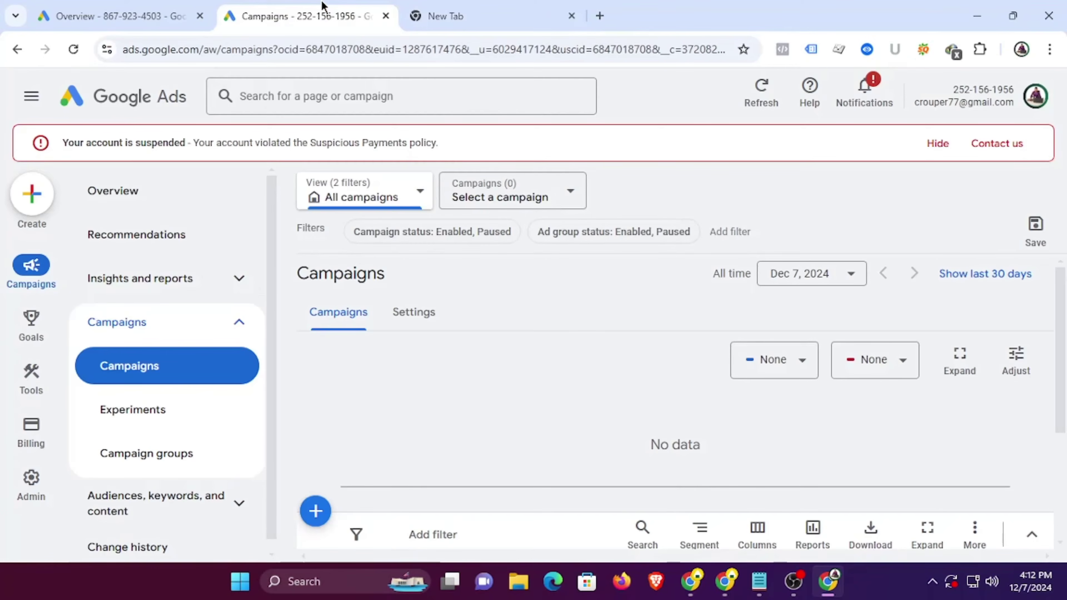
{"action": "left_click_drag", "start_coordinate": [311, 141], "coordinate": [449, 153]}
{"action": "left_click", "coordinate": [451, 155]}
- Switch to the other Chrome profile's window and open its Gmail inbox in a new tab
{"action": "left_click", "coordinate": [725, 581]}
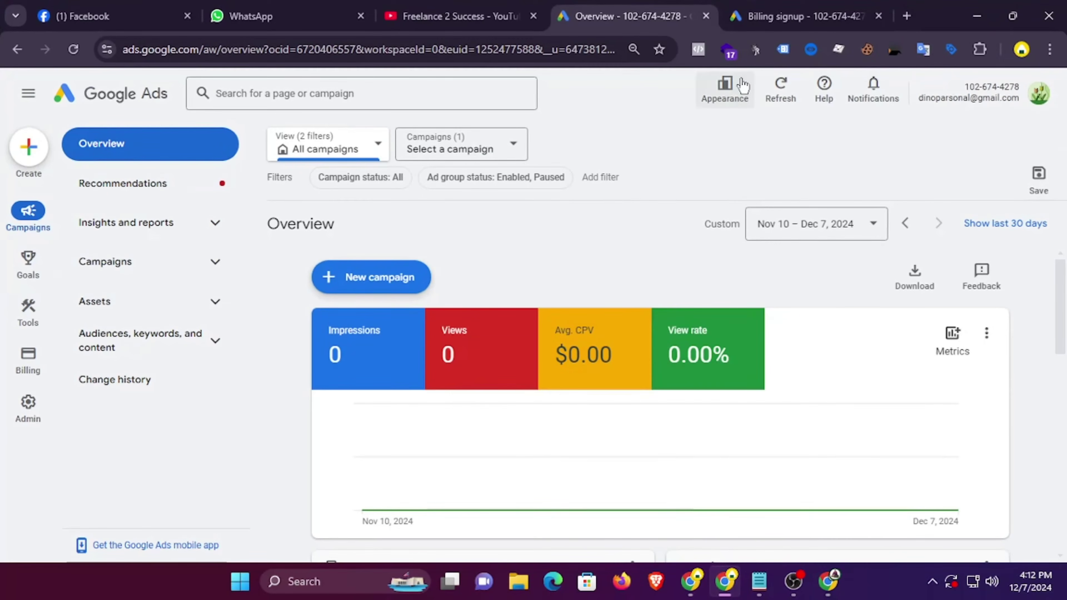
{"action": "left_click", "coordinate": [907, 17]}
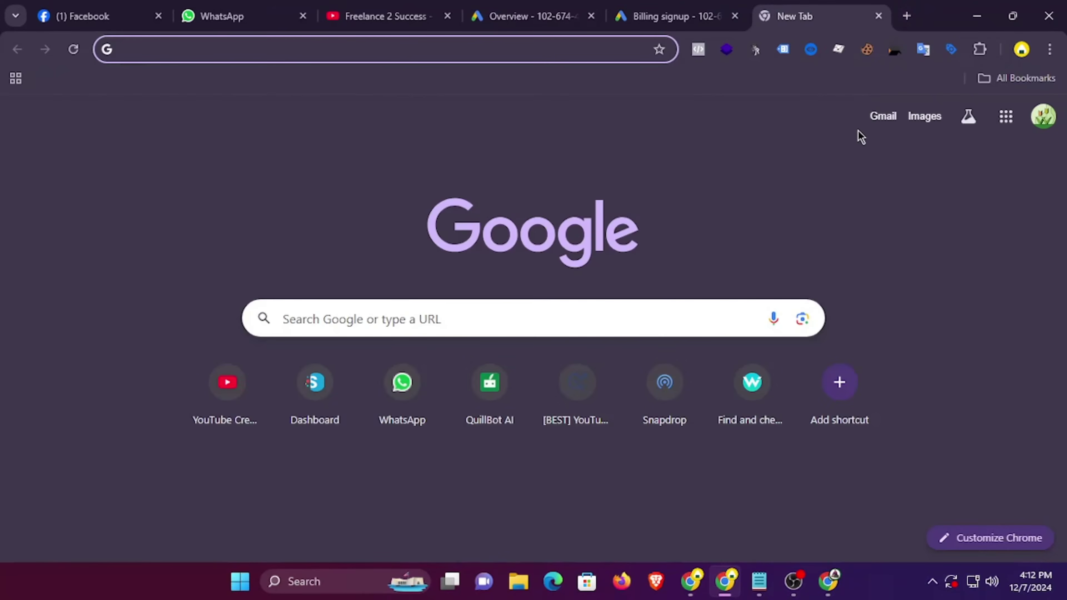
{"action": "left_click", "coordinate": [877, 121]}
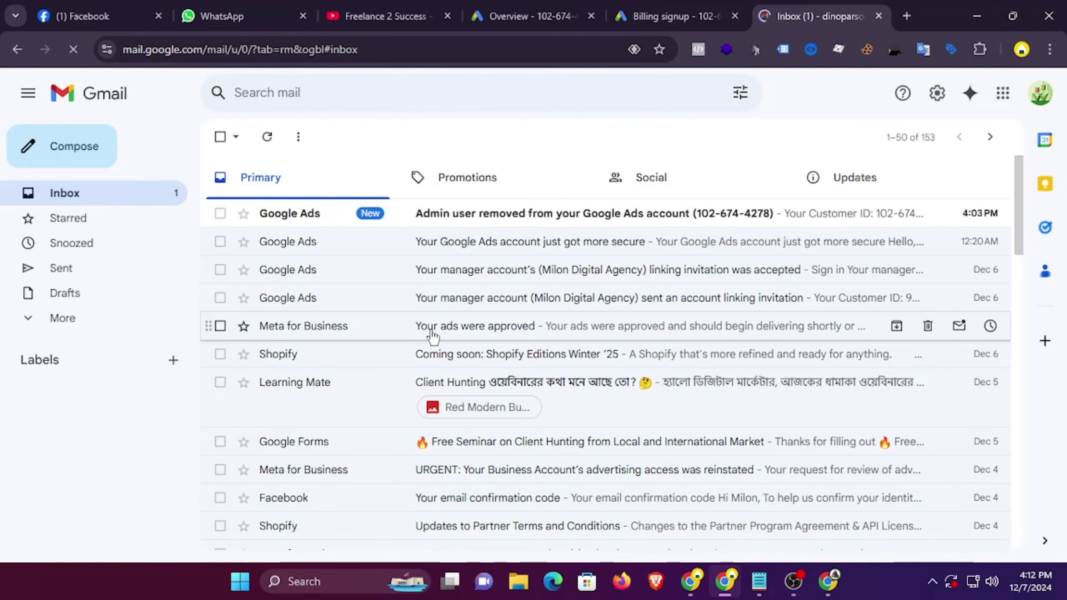
- Find the "Your Account Is Suspended" email from ads-support, read it through and return to the inbox
{"action": "scroll", "coordinate": [428, 349], "scroll_direction": "down", "scroll_amount": 7}
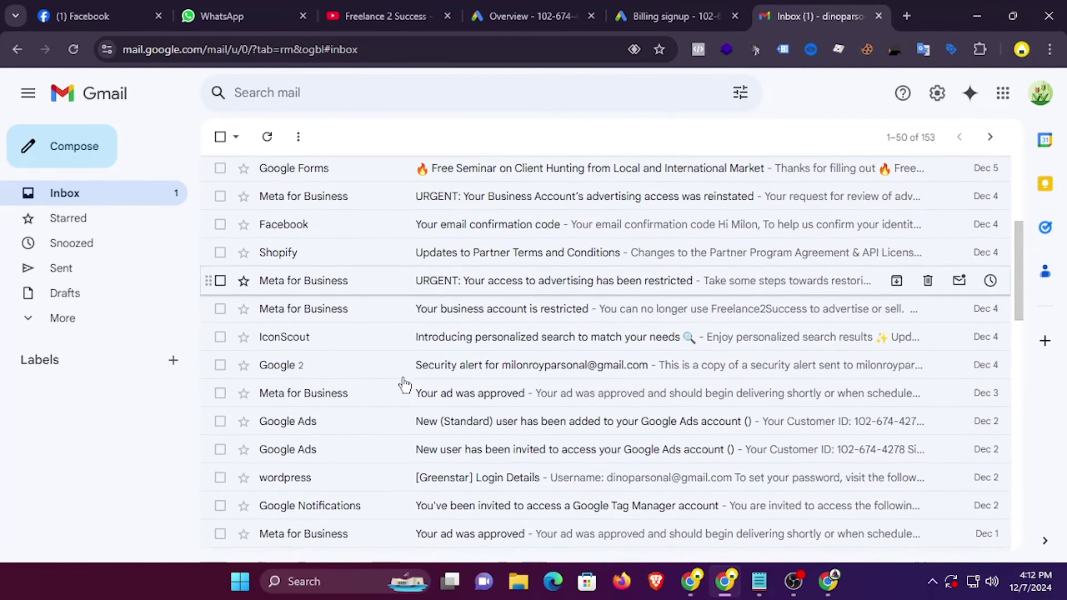
{"action": "scroll", "coordinate": [401, 391], "scroll_direction": "down", "scroll_amount": 4}
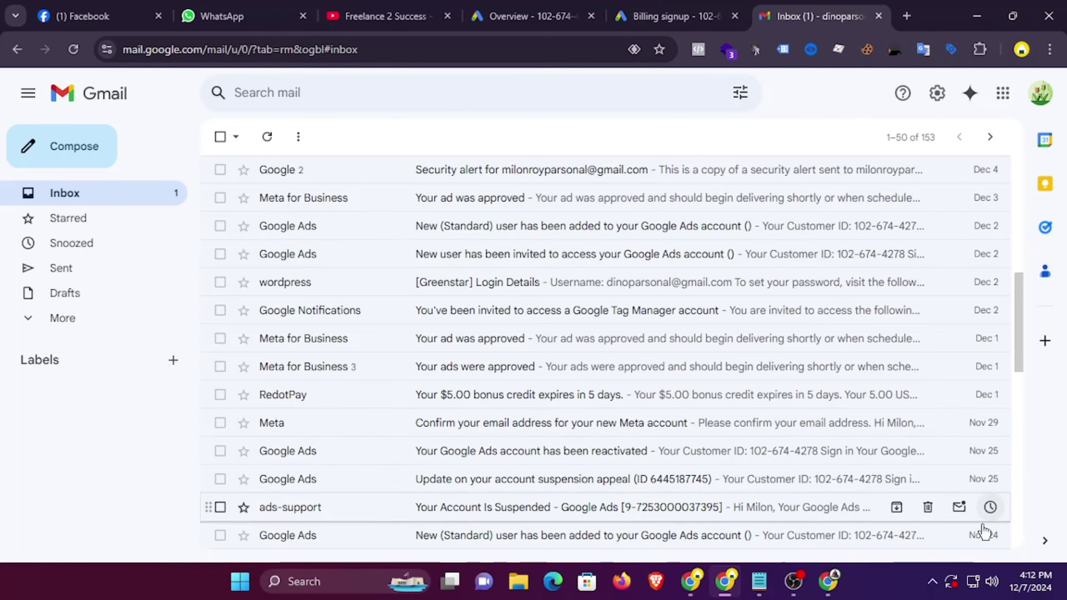
{"action": "left_click", "coordinate": [514, 508]}
{"action": "scroll", "coordinate": [496, 320], "scroll_direction": "down", "scroll_amount": 5}
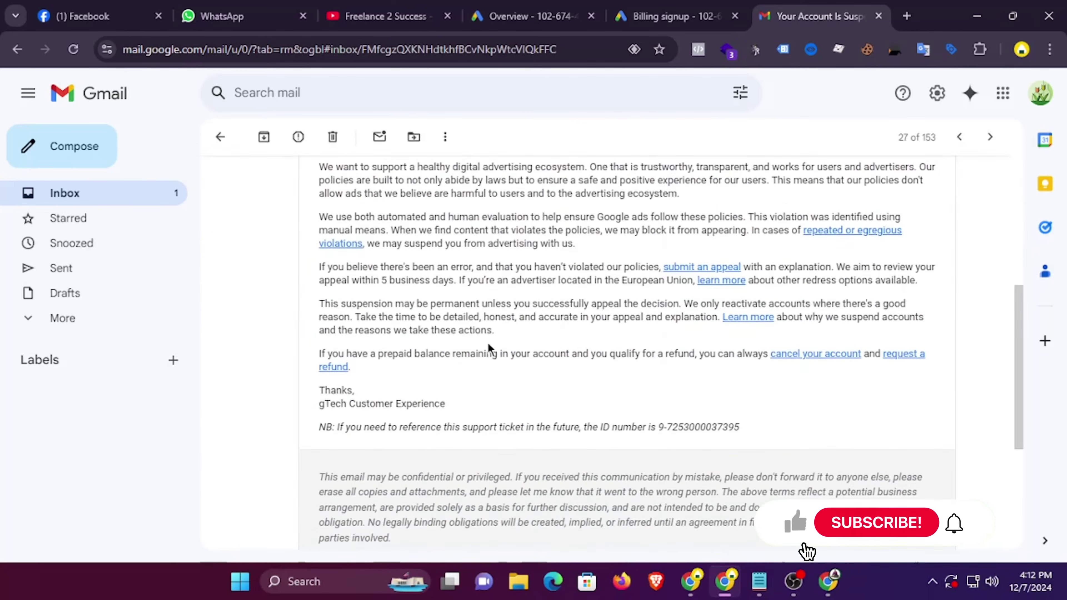
{"action": "scroll", "coordinate": [488, 347], "scroll_direction": "down", "scroll_amount": 3}
{"action": "scroll", "coordinate": [473, 335], "scroll_direction": "up", "scroll_amount": 10}
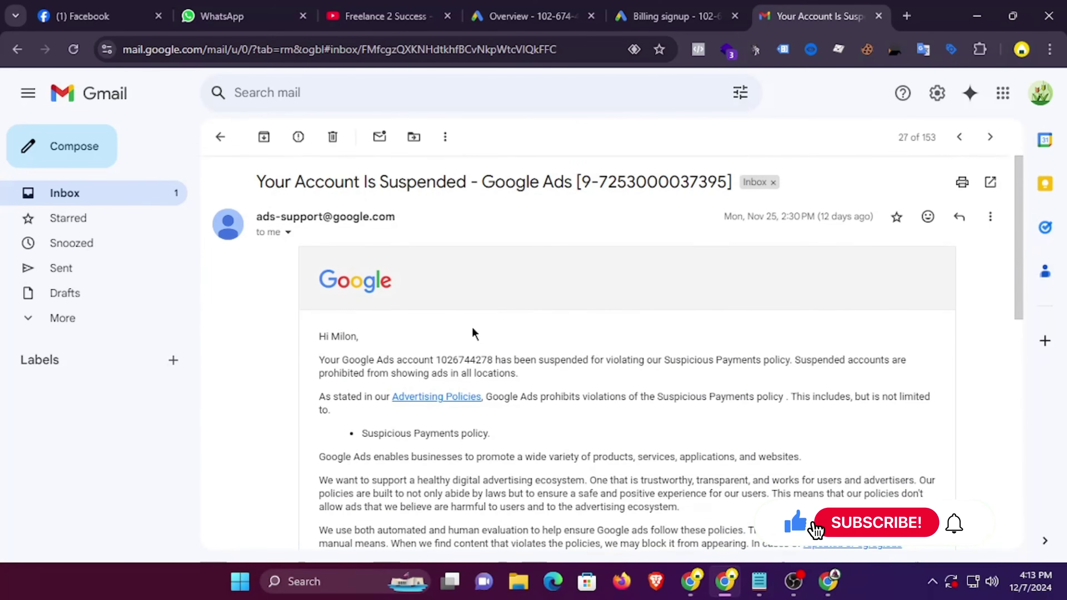
{"action": "left_click", "coordinate": [220, 138]}
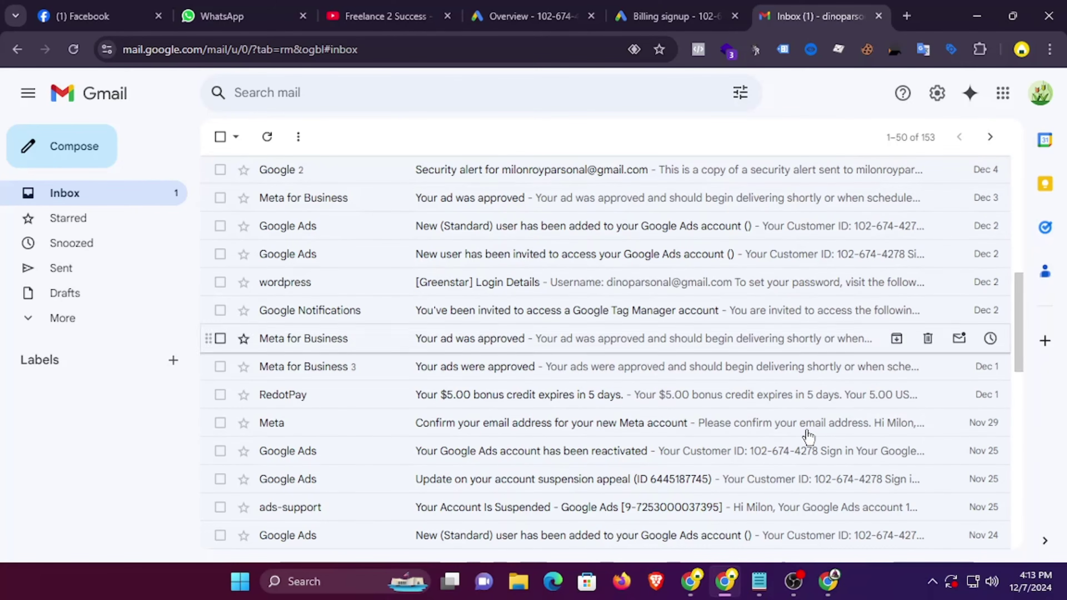
- Return to the first Chrome window, search for "google support" and open the Google Help result in a new tab
{"action": "left_click", "coordinate": [825, 580]}
{"action": "left_click", "coordinate": [462, 16]}
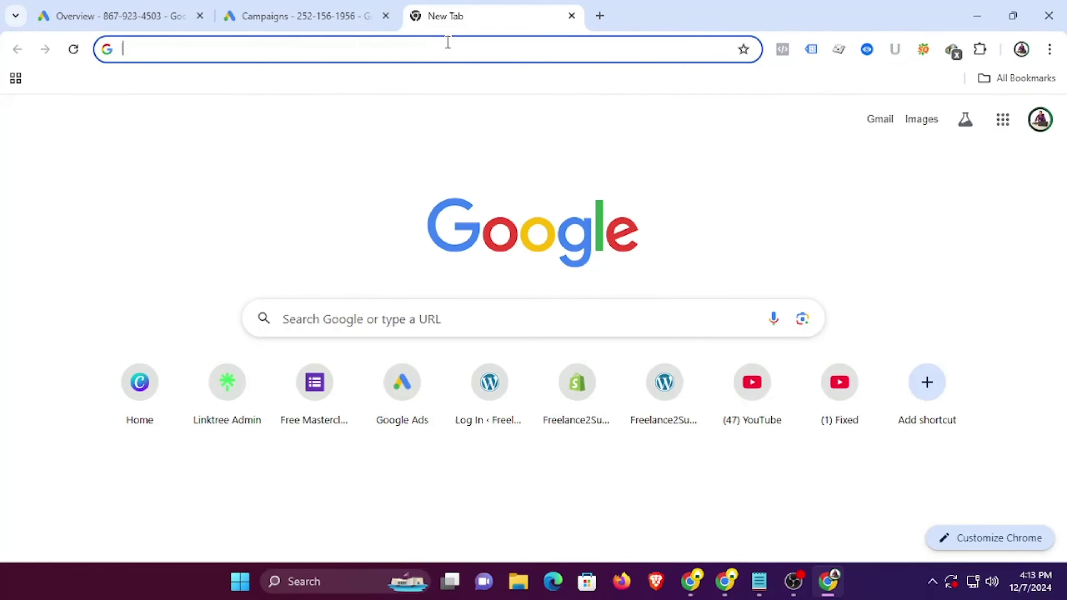
{"action": "type", "text": "google "}
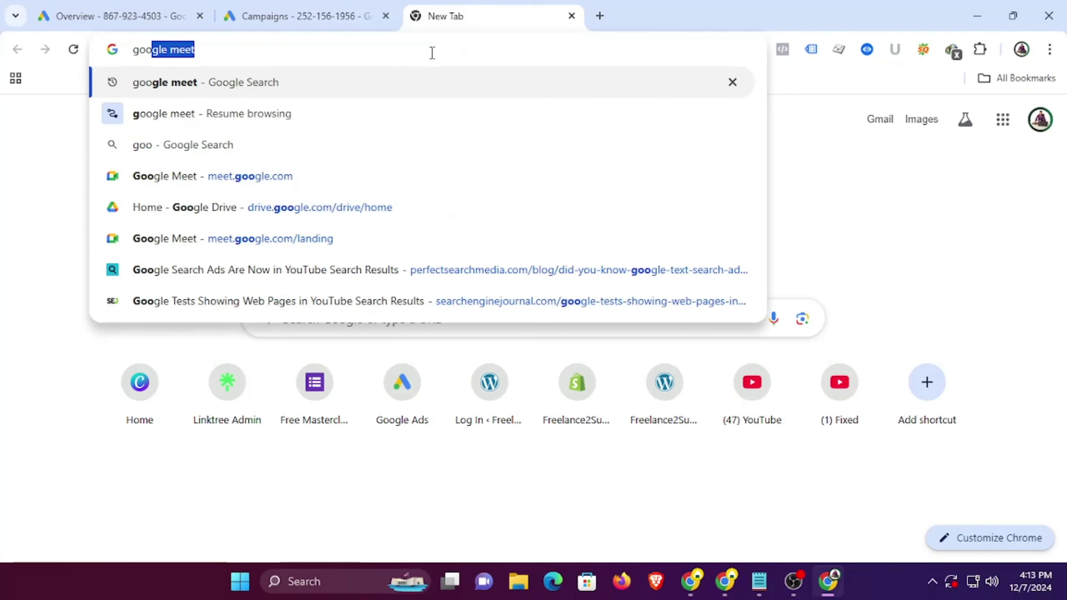
{"action": "type", "text": "supp"}
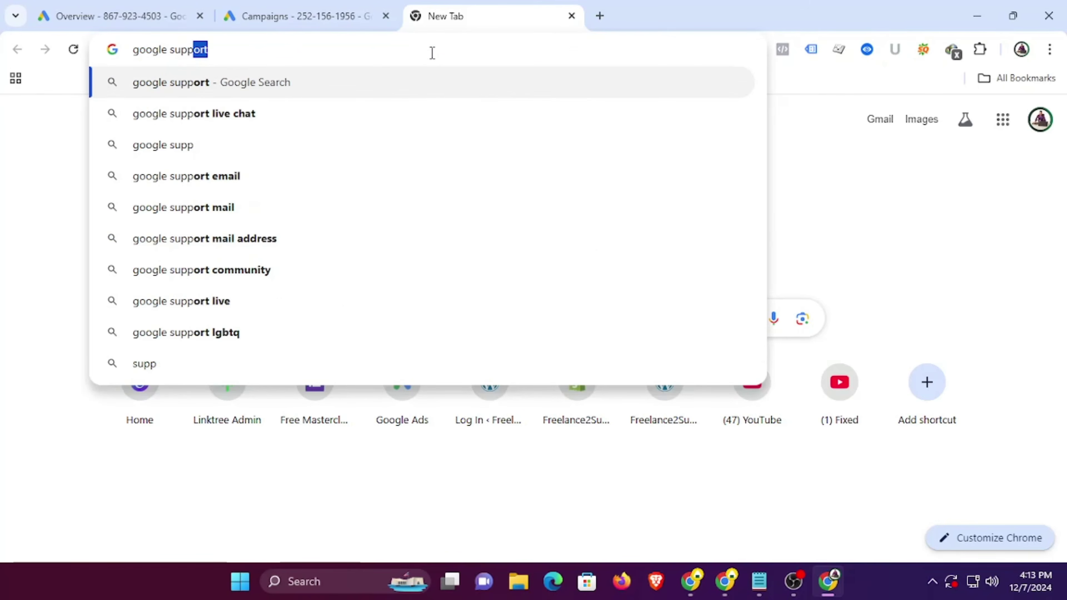
{"action": "key", "text": "Return"}
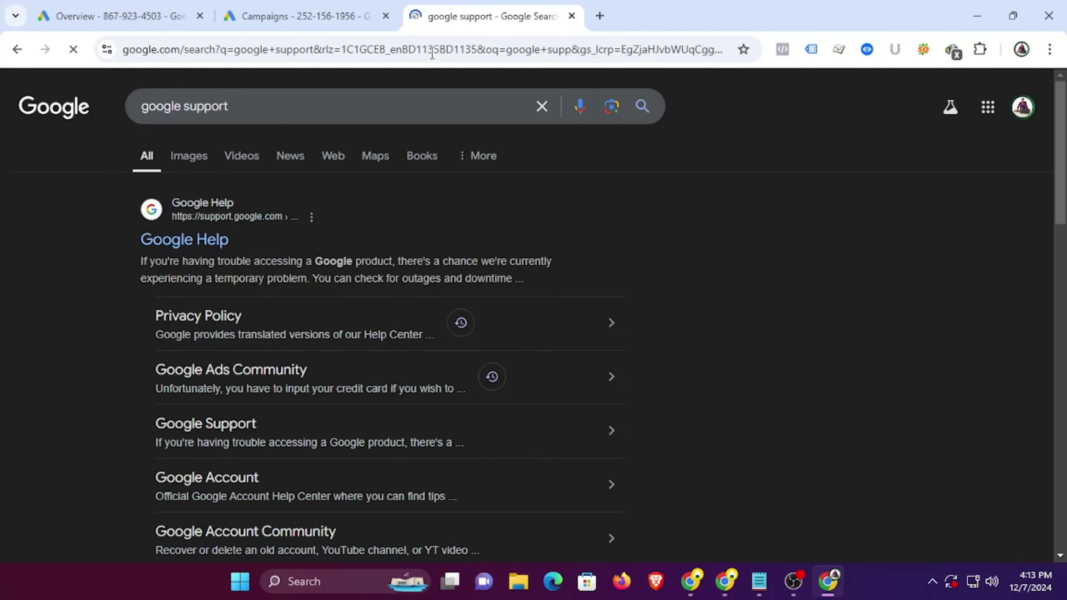
{"action": "right_click", "coordinate": [226, 248]}
{"action": "left_click", "coordinate": [281, 262]}
{"action": "left_click", "coordinate": [652, 8]}
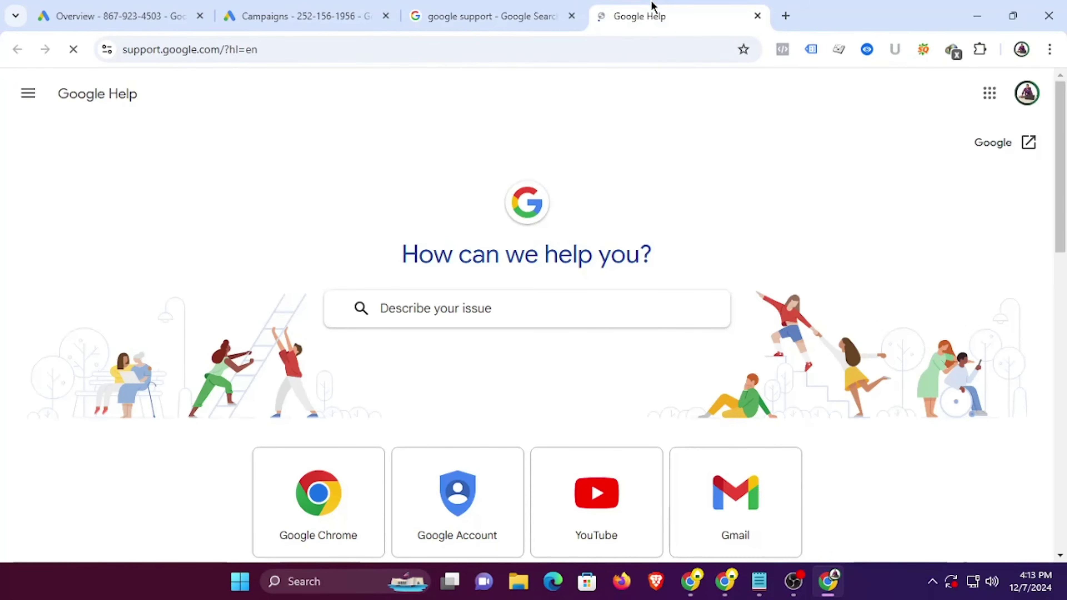
- Open Google Ads Help from the product list and go to its Contact us form
{"action": "scroll", "coordinate": [588, 268], "scroll_direction": "down", "scroll_amount": 3}
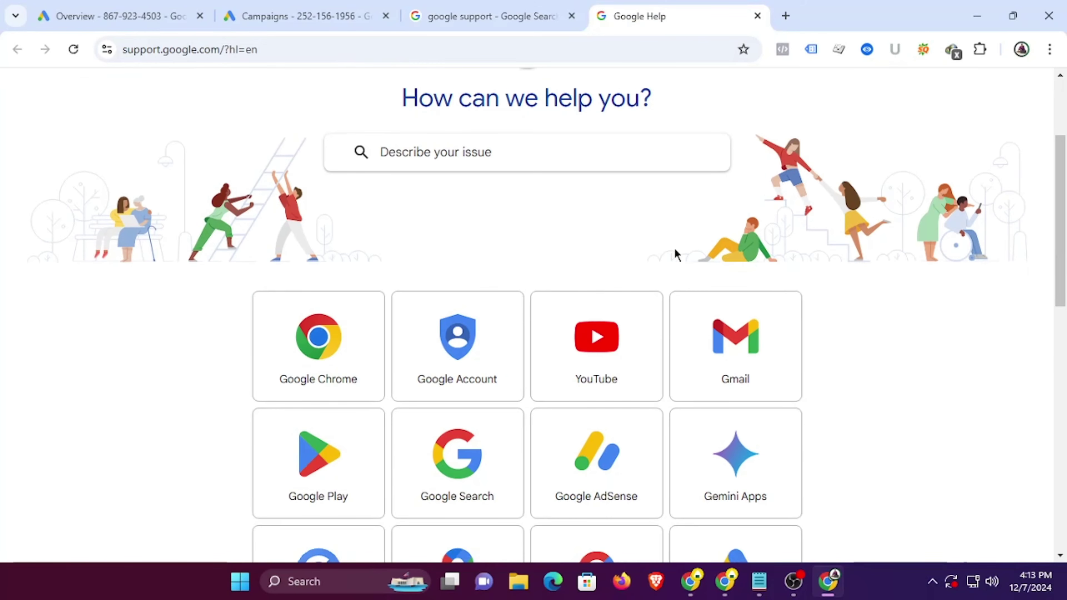
{"action": "scroll", "coordinate": [677, 255], "scroll_direction": "down", "scroll_amount": 6}
{"action": "left_click", "coordinate": [733, 269]}
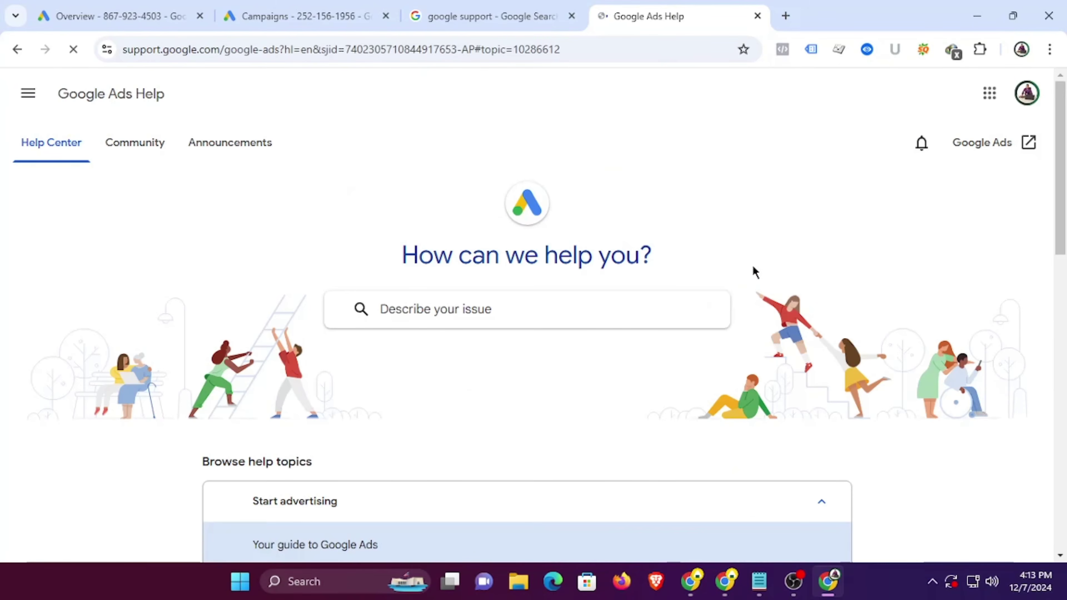
{"action": "scroll", "coordinate": [599, 277], "scroll_direction": "down", "scroll_amount": 5}
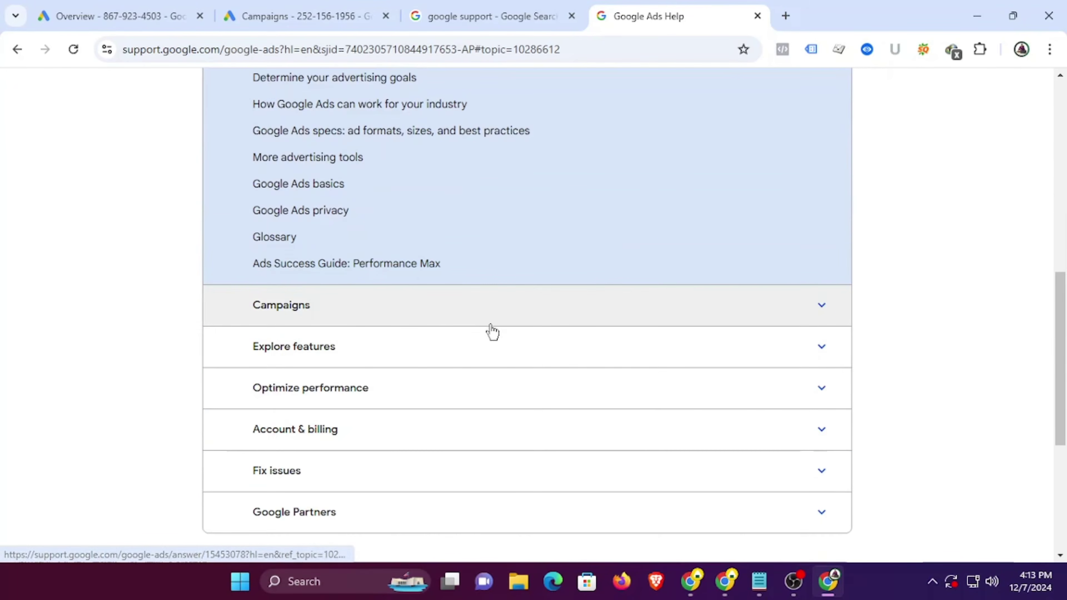
{"action": "scroll", "coordinate": [494, 332], "scroll_direction": "down", "scroll_amount": 6}
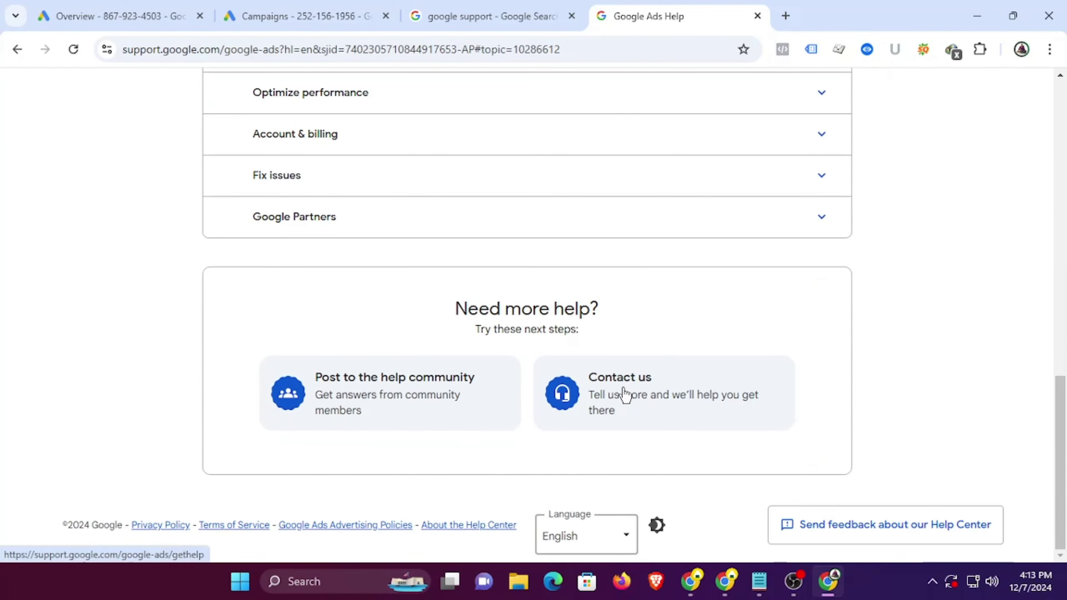
{"action": "left_click", "coordinate": [623, 388]}
{"action": "left_click", "coordinate": [531, 341]}
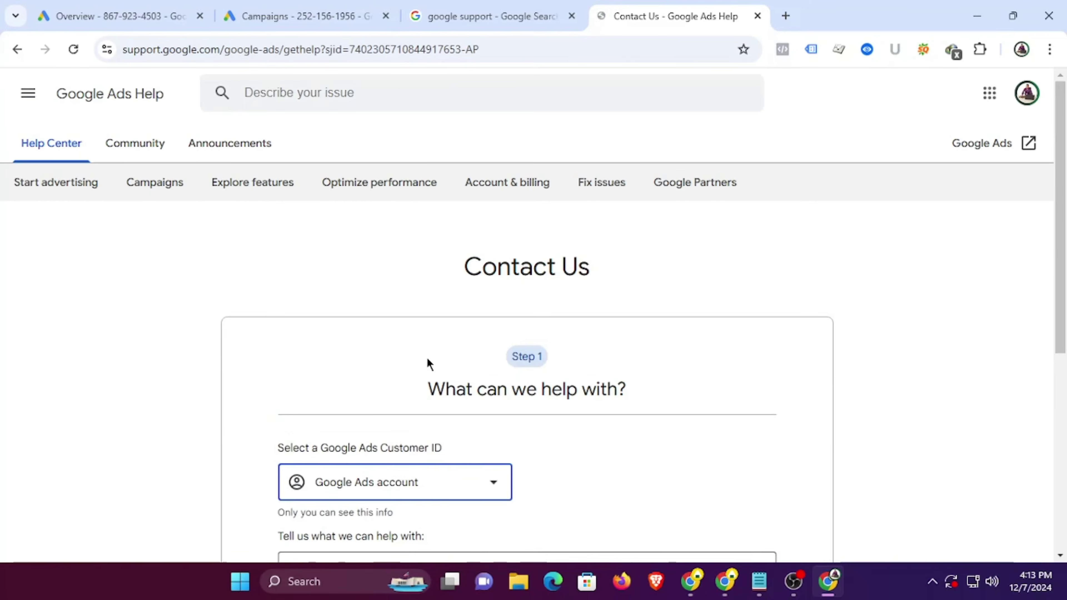
- Choose the regular, non-manager Google Ads account as the customer ID on the contact form and activate the help description field
{"action": "left_click", "coordinate": [455, 327]}
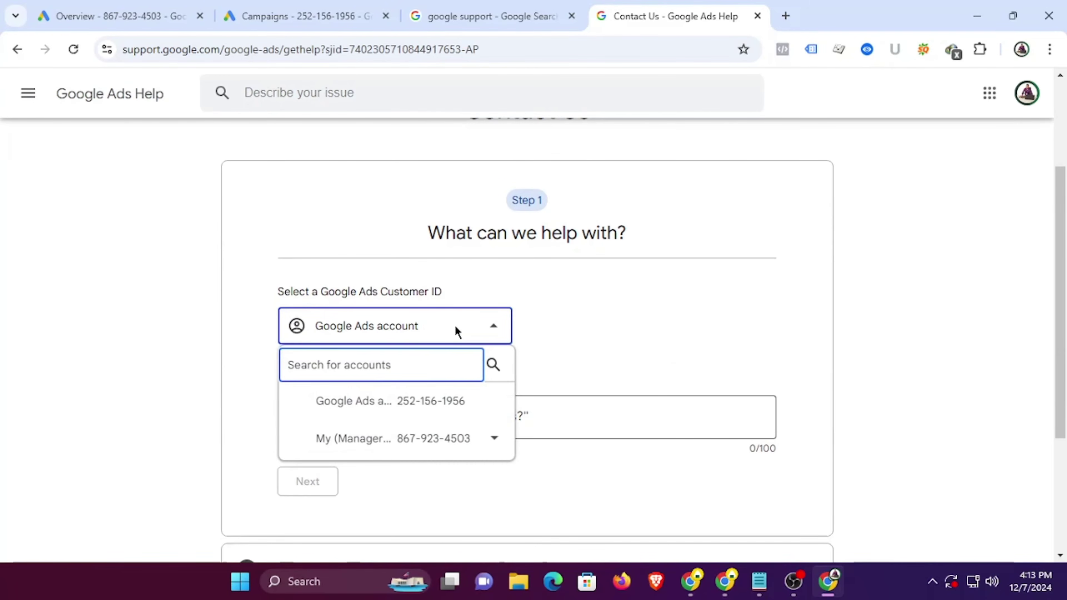
{"action": "left_click", "coordinate": [451, 410]}
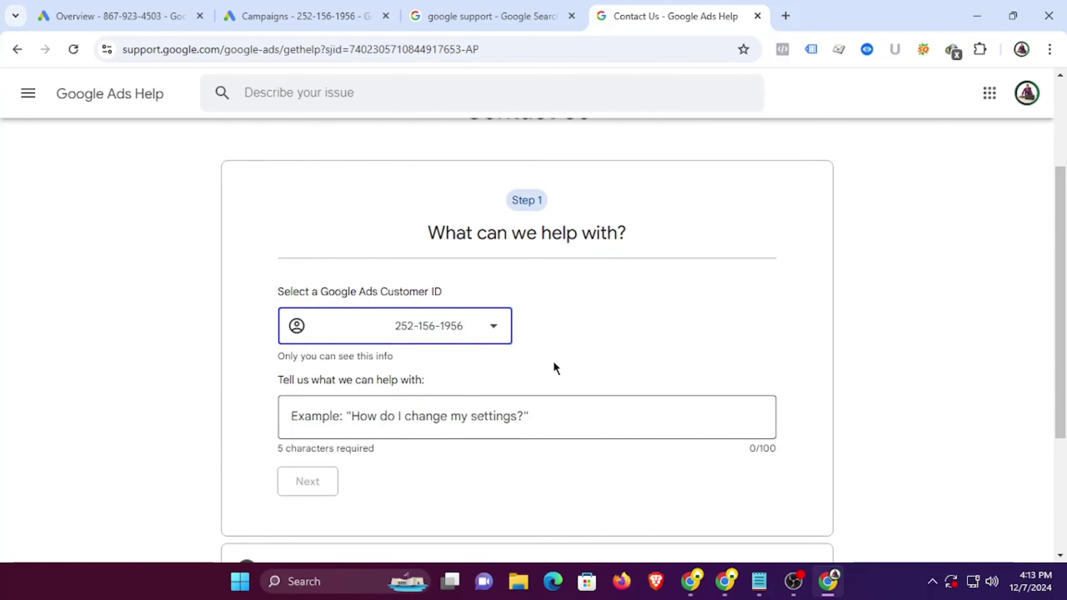
{"action": "scroll", "coordinate": [571, 330], "scroll_direction": "down", "scroll_amount": 3}
{"action": "left_click", "coordinate": [525, 268]}
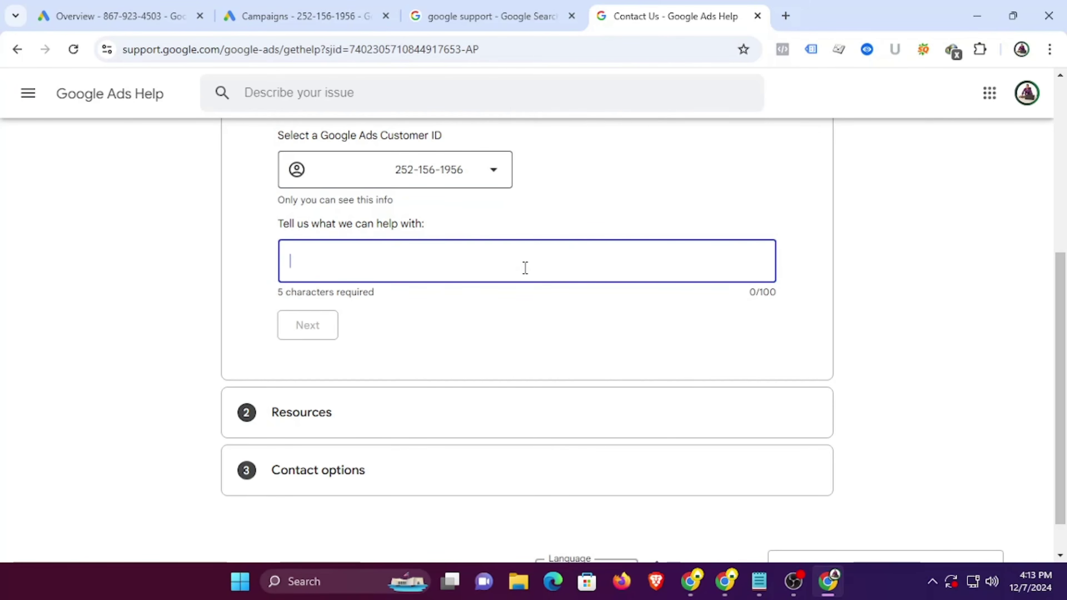
{"action": "left_click", "coordinate": [573, 223]}
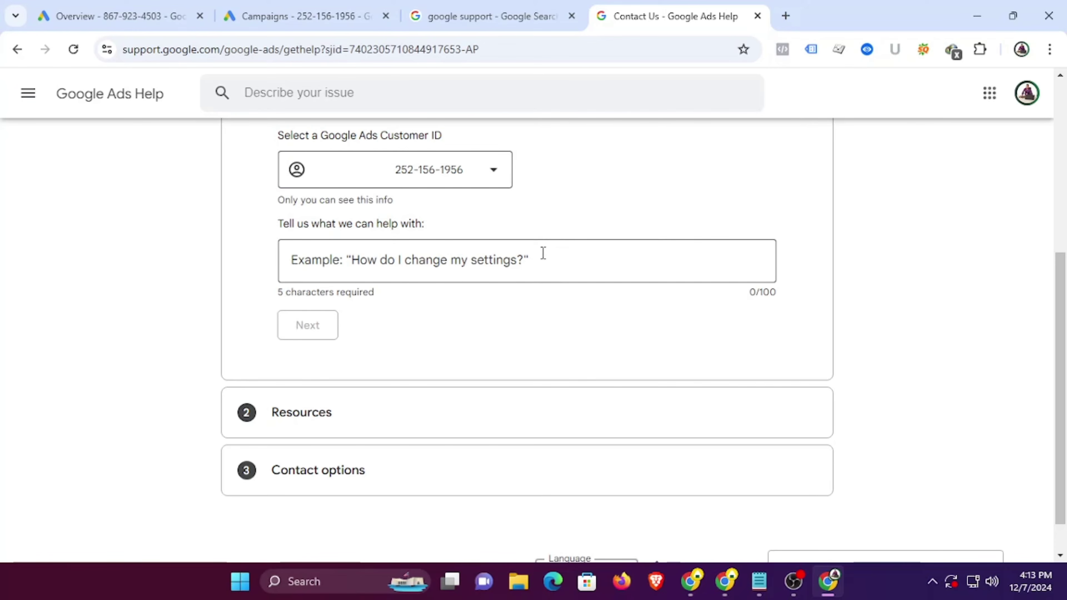
{"action": "left_click", "coordinate": [541, 262]}
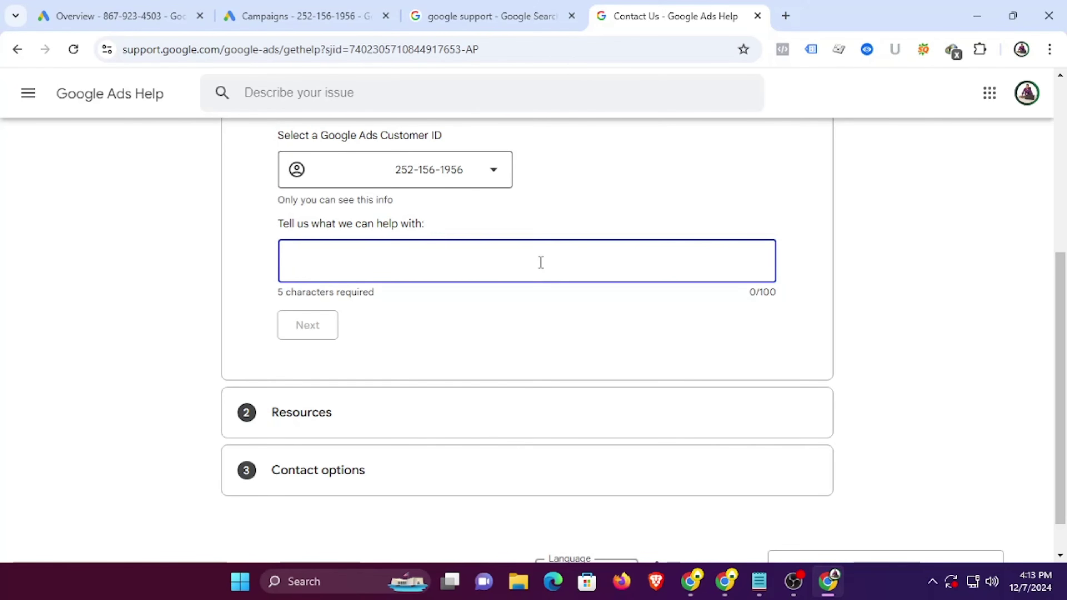
- Look over the contact form's customer ID and help description fields and its Resources and Contact options sections
{"action": "scroll", "coordinate": [551, 264], "scroll_direction": "up", "scroll_amount": 3}
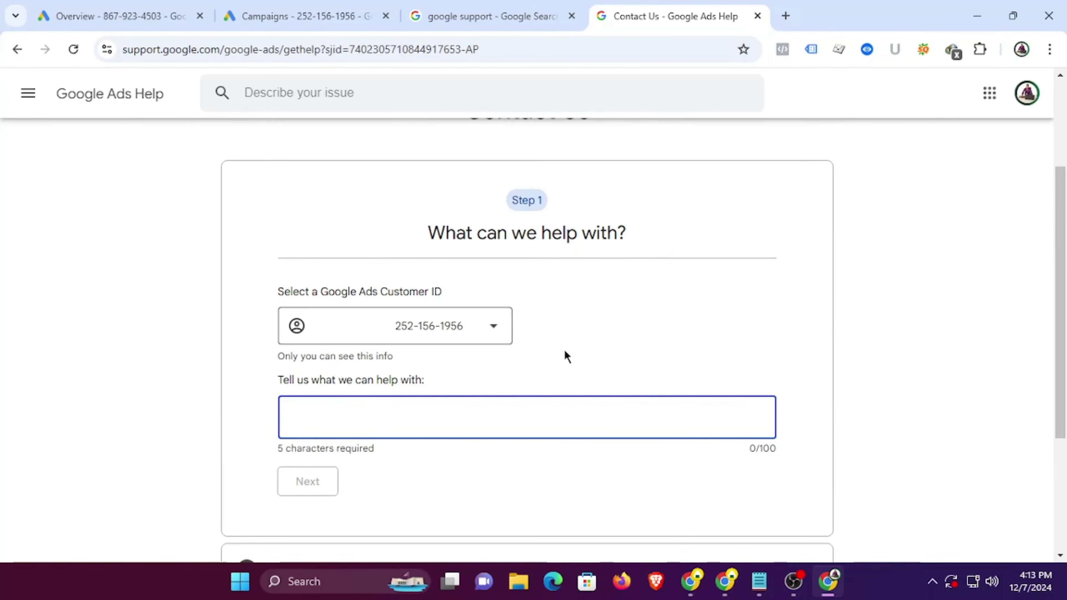
{"action": "scroll", "coordinate": [566, 372], "scroll_direction": "up", "scroll_amount": 2}
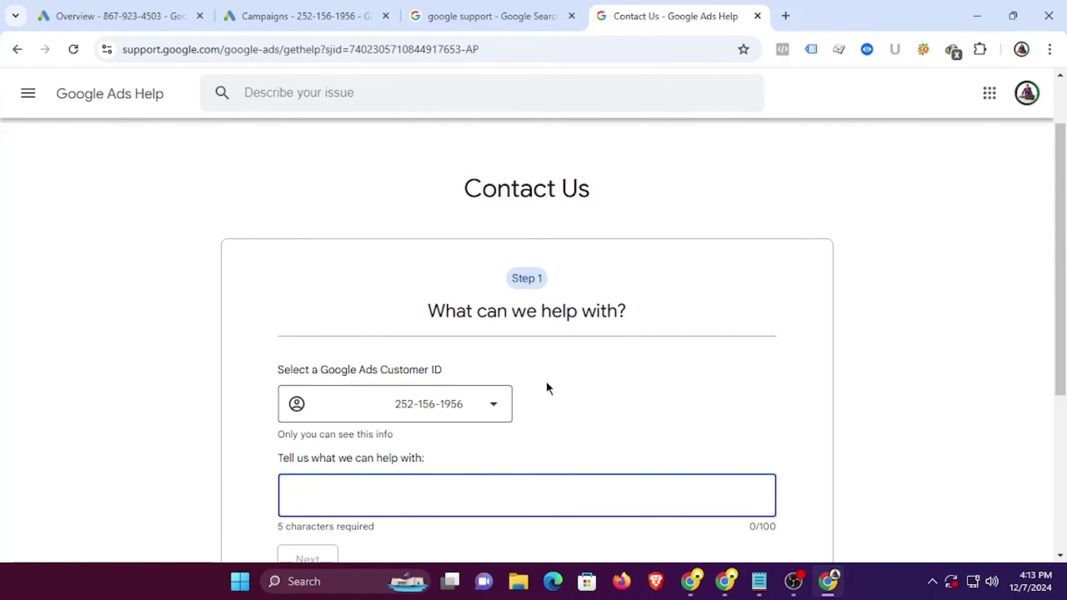
{"action": "scroll", "coordinate": [589, 366], "scroll_direction": "up", "scroll_amount": 2}
{"action": "scroll", "coordinate": [584, 362], "scroll_direction": "down", "scroll_amount": 4}
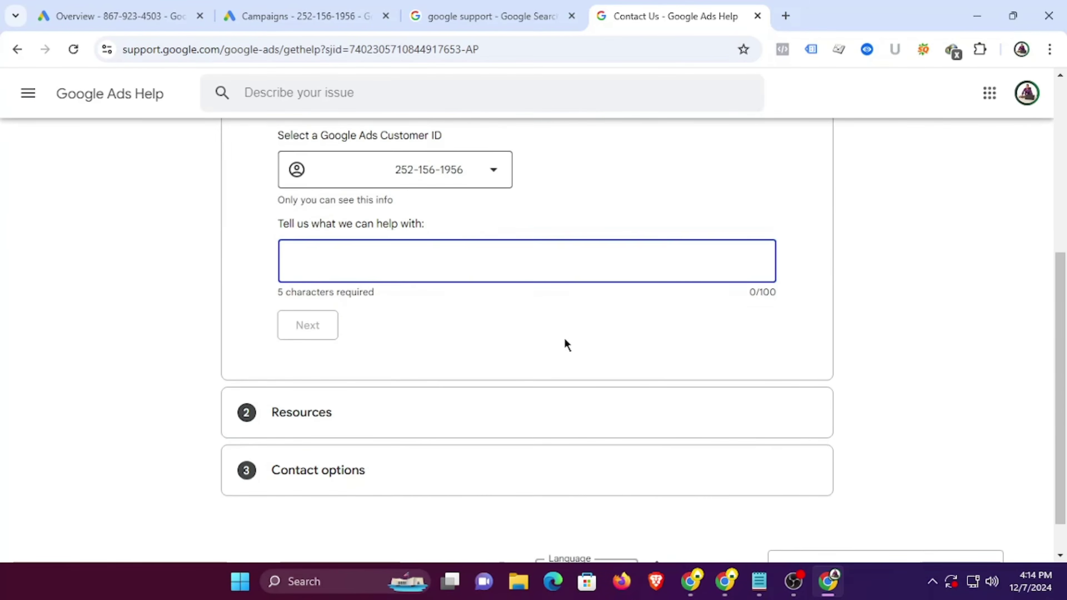
{"action": "scroll", "coordinate": [537, 338], "scroll_direction": "up", "scroll_amount": 2}
{"action": "left_click", "coordinate": [483, 247]}
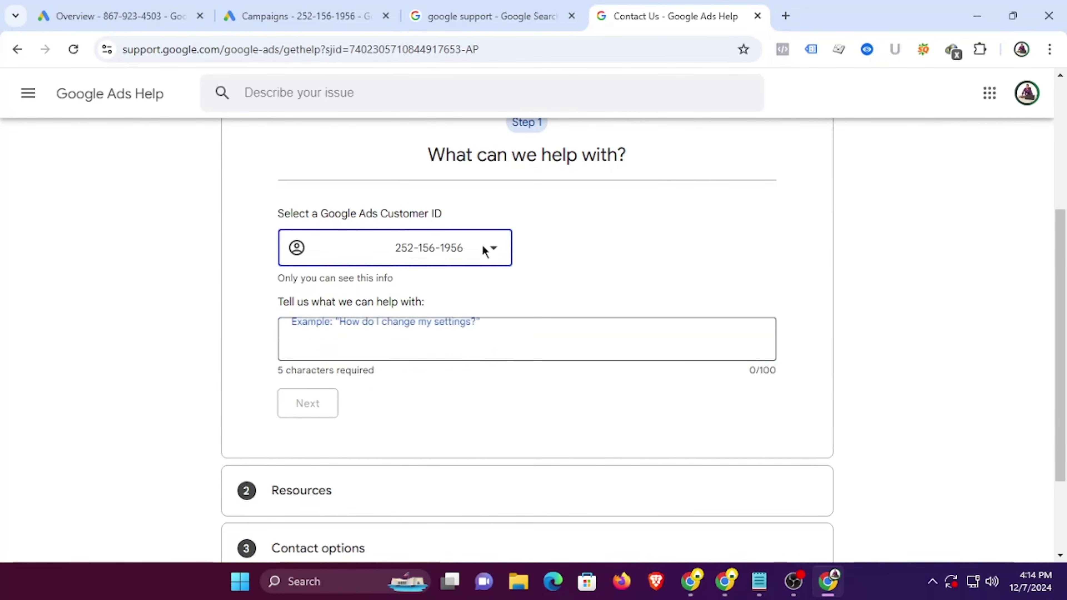
{"action": "left_click", "coordinate": [484, 249]}
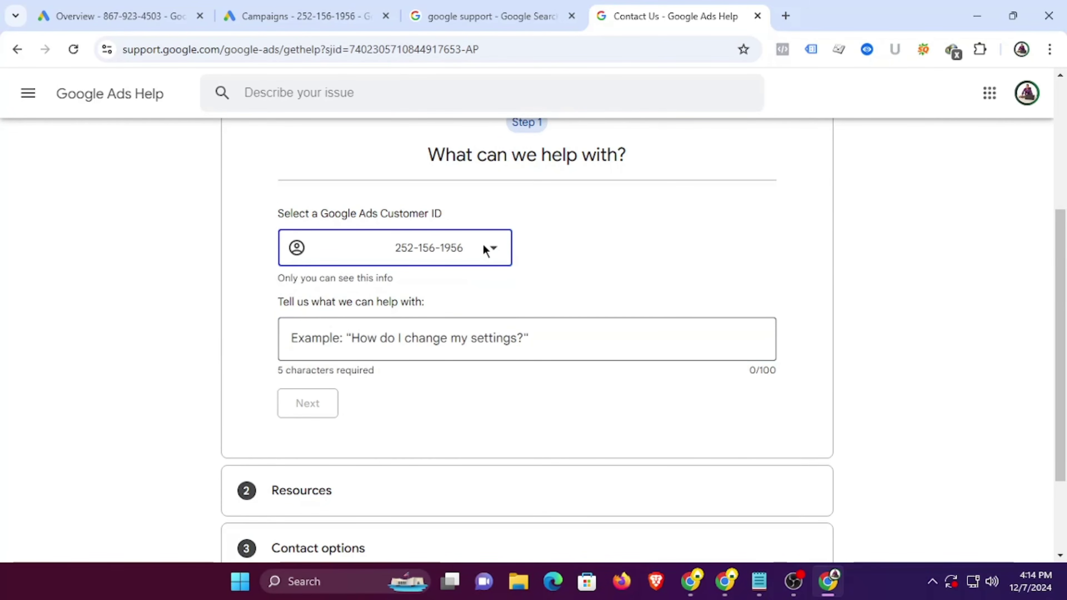
{"action": "left_click", "coordinate": [476, 338]}
{"action": "scroll", "coordinate": [433, 344], "scroll_direction": "down", "scroll_amount": 3}
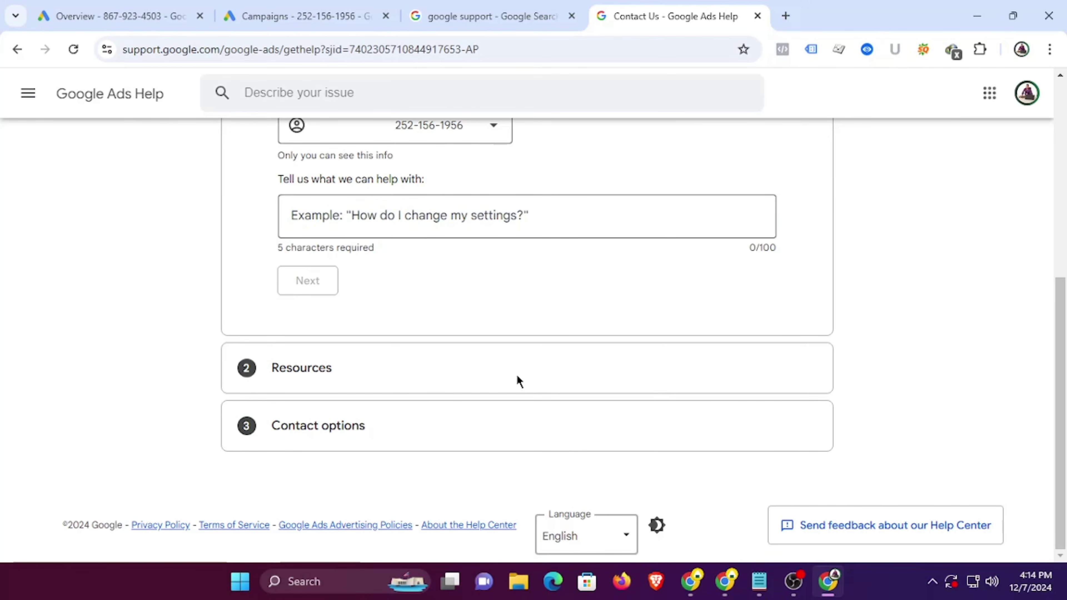
{"action": "scroll", "coordinate": [517, 382], "scroll_direction": "up", "scroll_amount": 8}
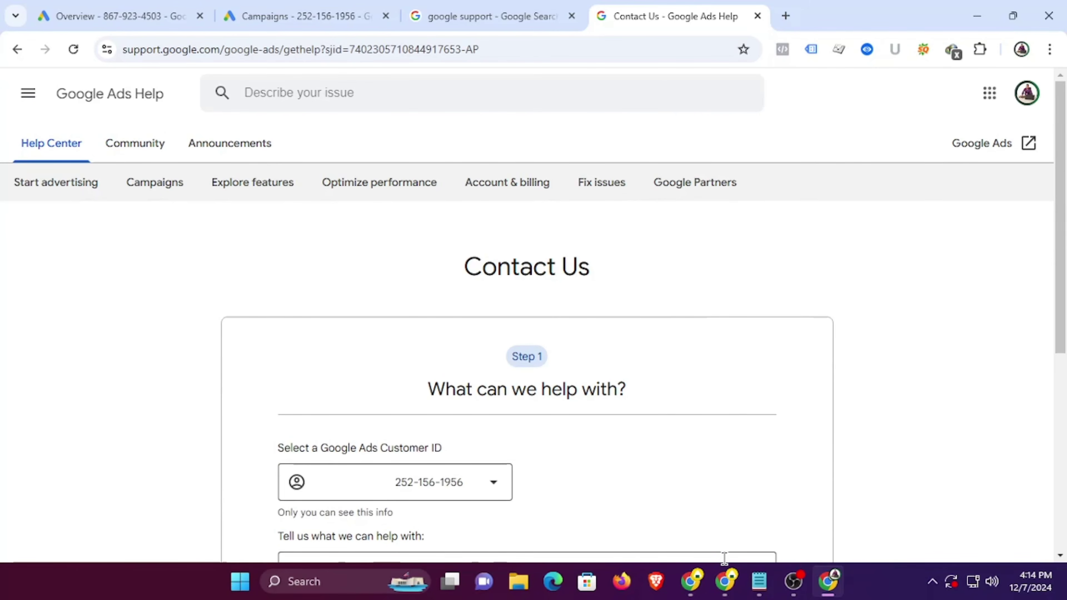
- Switch to the other Chrome profile's Gmail inbox and open the "Your Account Is Suspended" email from ads-support
{"action": "left_click", "coordinate": [726, 581]}
{"action": "scroll", "coordinate": [496, 492], "scroll_direction": "down", "scroll_amount": 2}
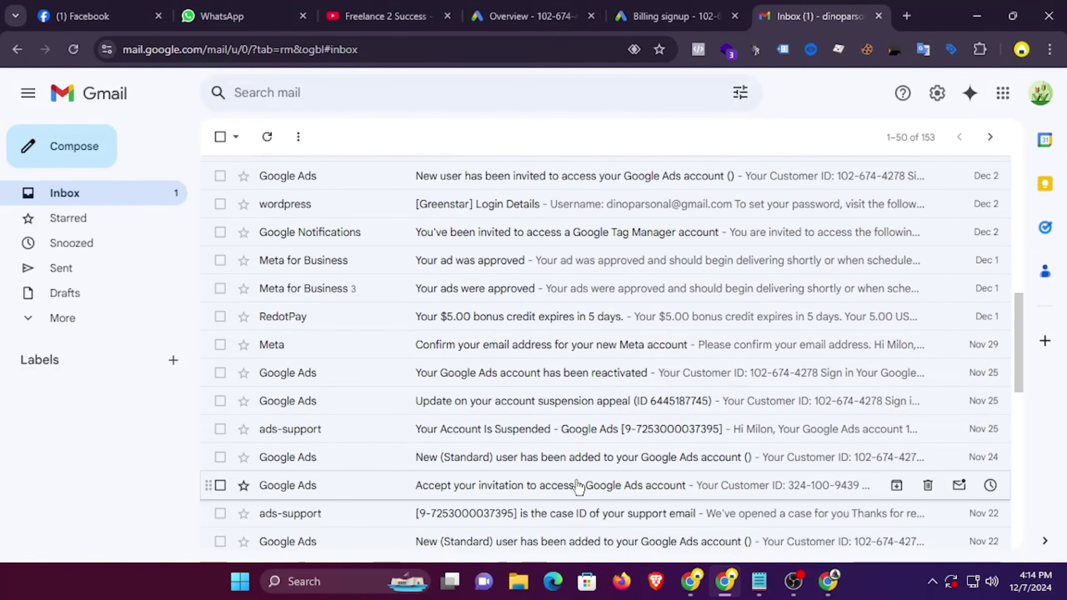
{"action": "scroll", "coordinate": [578, 486], "scroll_direction": "down", "scroll_amount": 2}
{"action": "scroll", "coordinate": [495, 414], "scroll_direction": "down", "scroll_amount": 4}
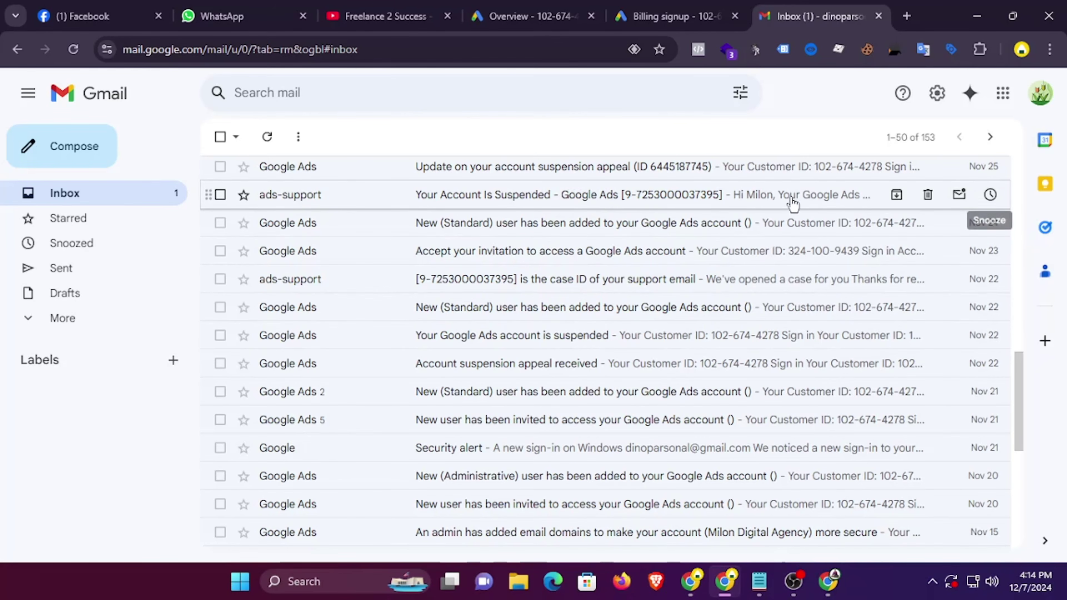
{"action": "left_click", "coordinate": [543, 196]}
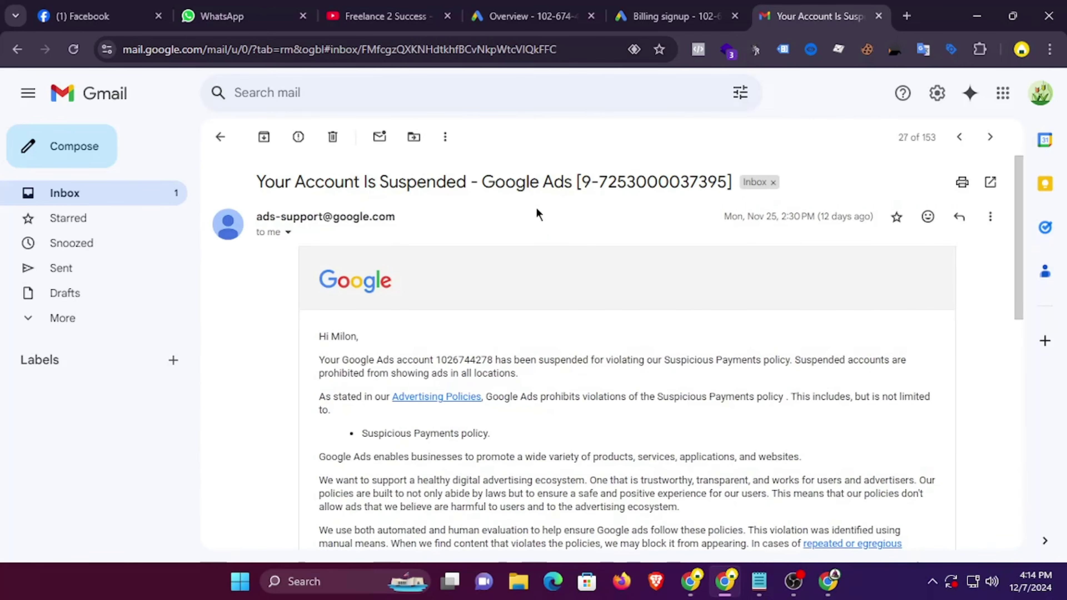
- Read through the suspension email and highlight the sentence about violating the Suspicious Payments policy
{"action": "scroll", "coordinate": [559, 251], "scroll_direction": "down", "scroll_amount": 1}
{"action": "scroll", "coordinate": [559, 257], "scroll_direction": "down", "scroll_amount": 10}
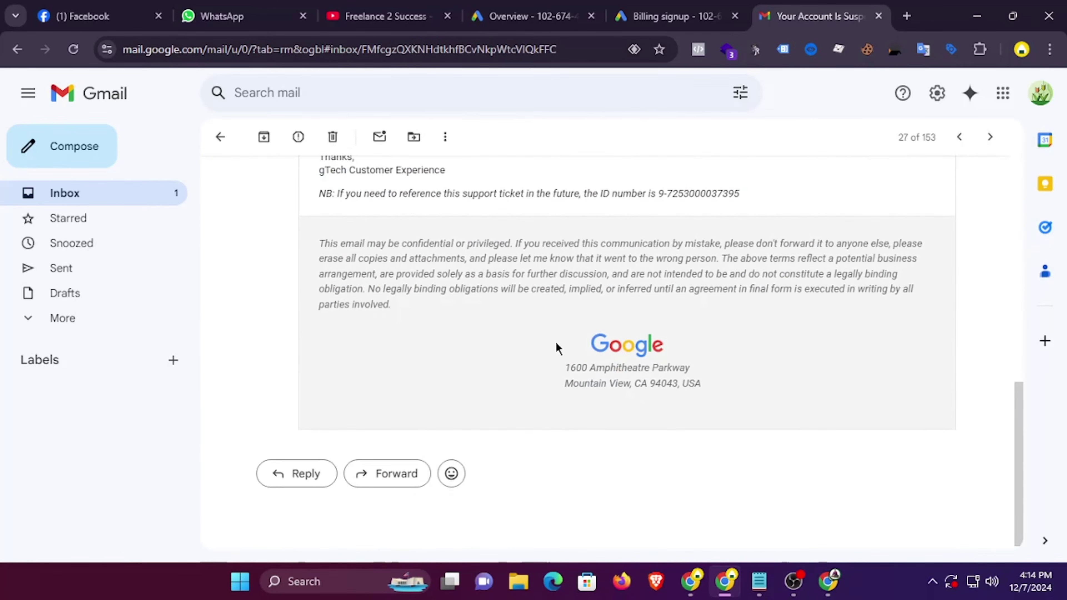
{"action": "scroll", "coordinate": [556, 347], "scroll_direction": "up", "scroll_amount": 10}
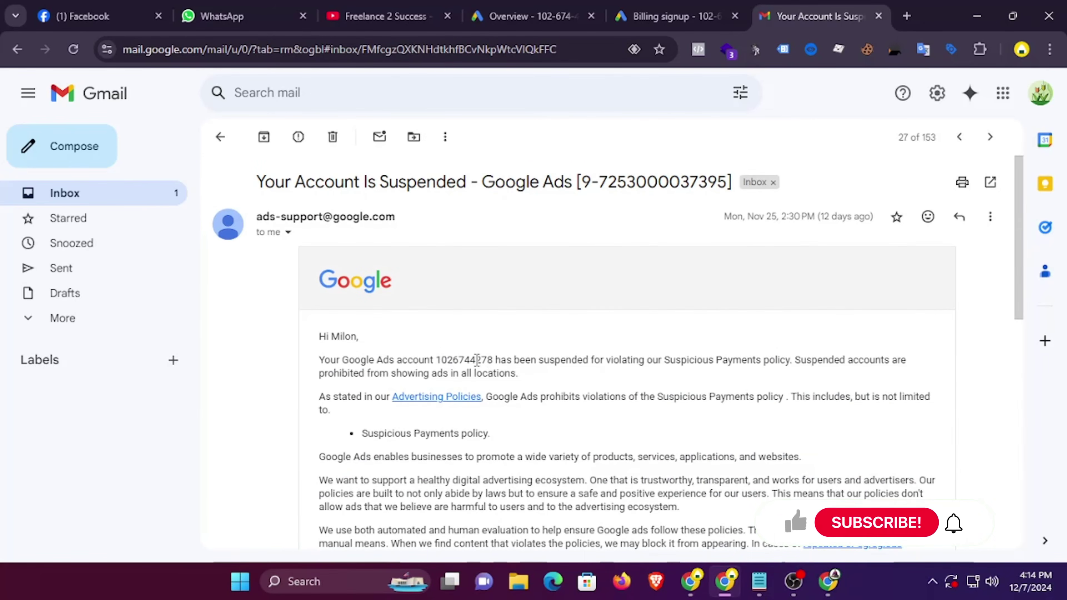
{"action": "left_click_drag", "start_coordinate": [477, 360], "coordinate": [686, 360]}
{"action": "left_click_drag", "start_coordinate": [735, 361], "coordinate": [794, 360]}
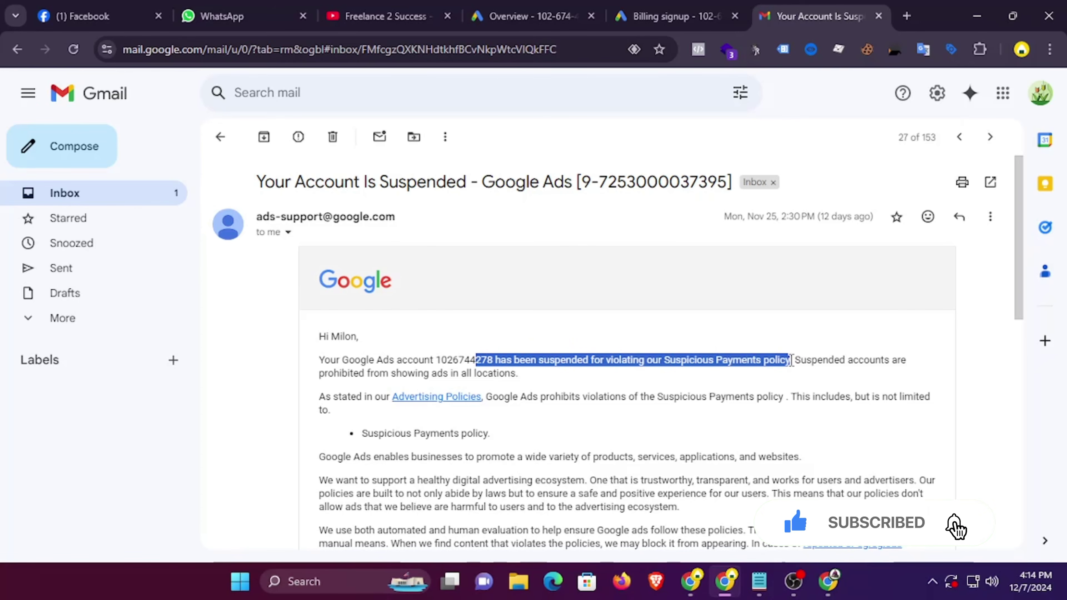
{"action": "left_click", "coordinate": [798, 366]}
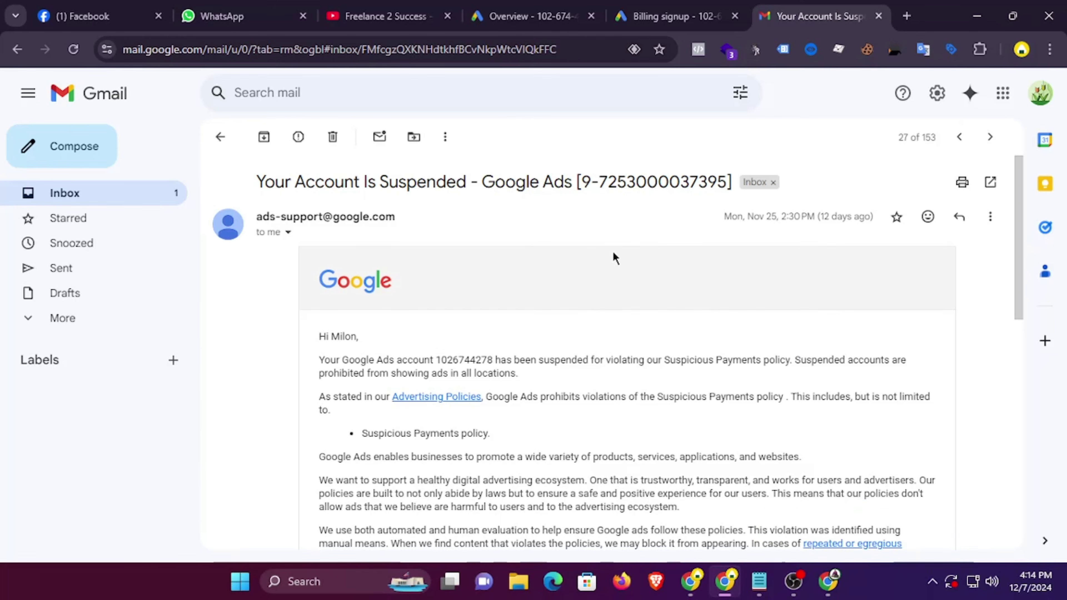
{"action": "left_click_drag", "start_coordinate": [476, 359], "coordinate": [496, 359]}
- Check this account's Google Ads Overview and look through the Payments Setup form on its billing signup page
{"action": "left_click", "coordinate": [500, 13]}
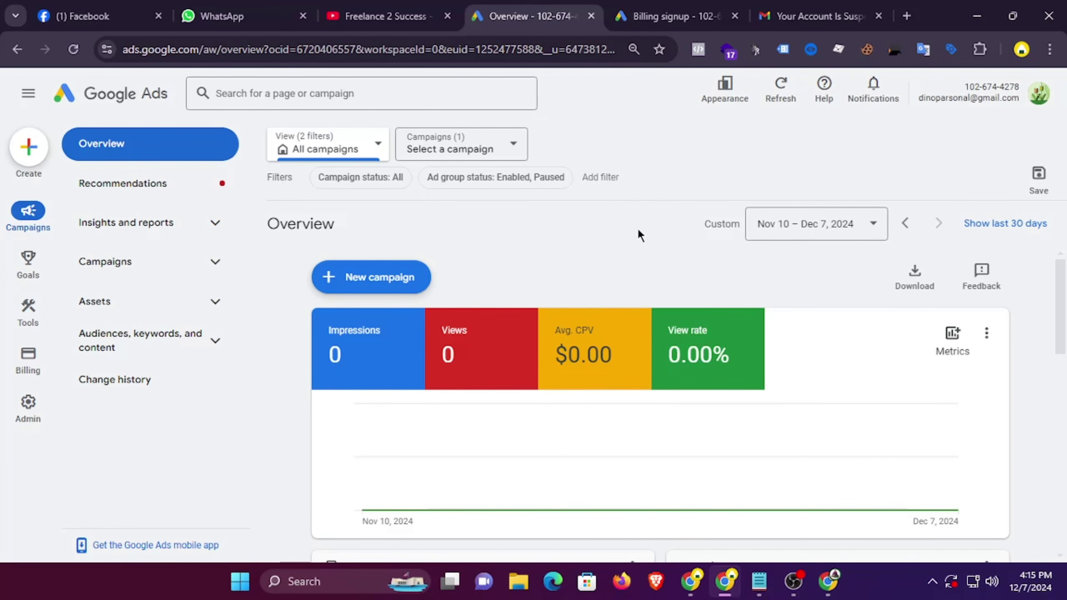
{"action": "key", "text": "ctrl+6"}
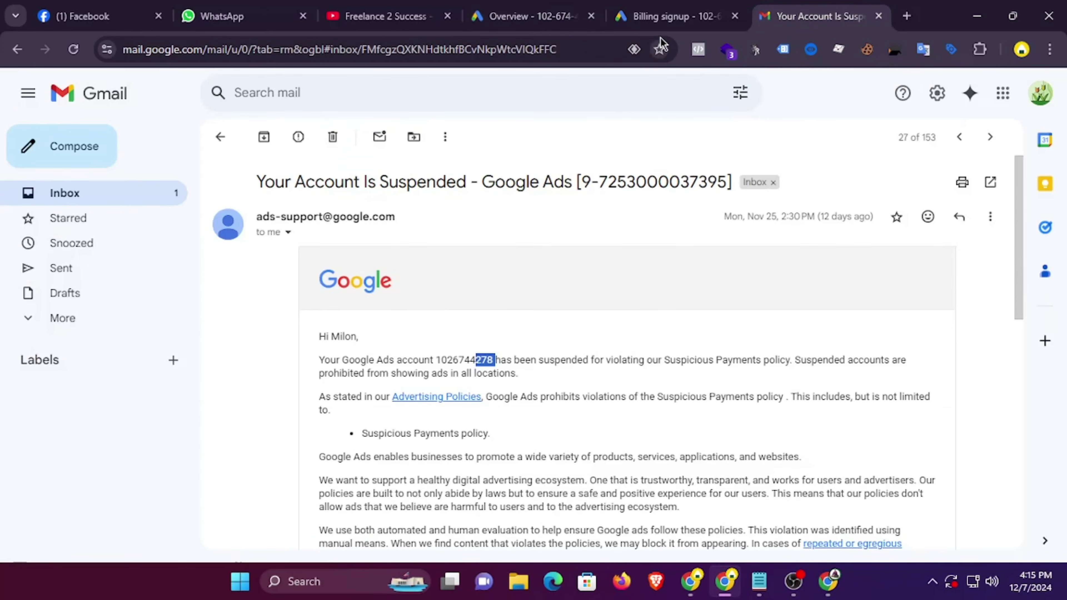
{"action": "left_click", "coordinate": [639, 12]}
{"action": "scroll", "coordinate": [404, 312], "scroll_direction": "down", "scroll_amount": 7}
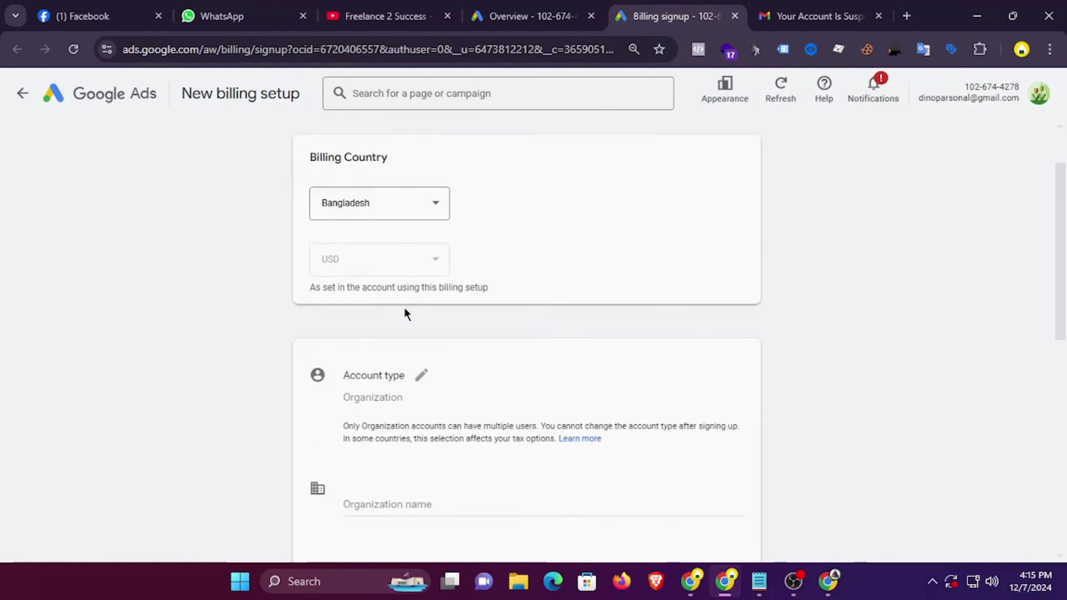
{"action": "scroll", "coordinate": [431, 436], "scroll_direction": "up", "scroll_amount": 7}
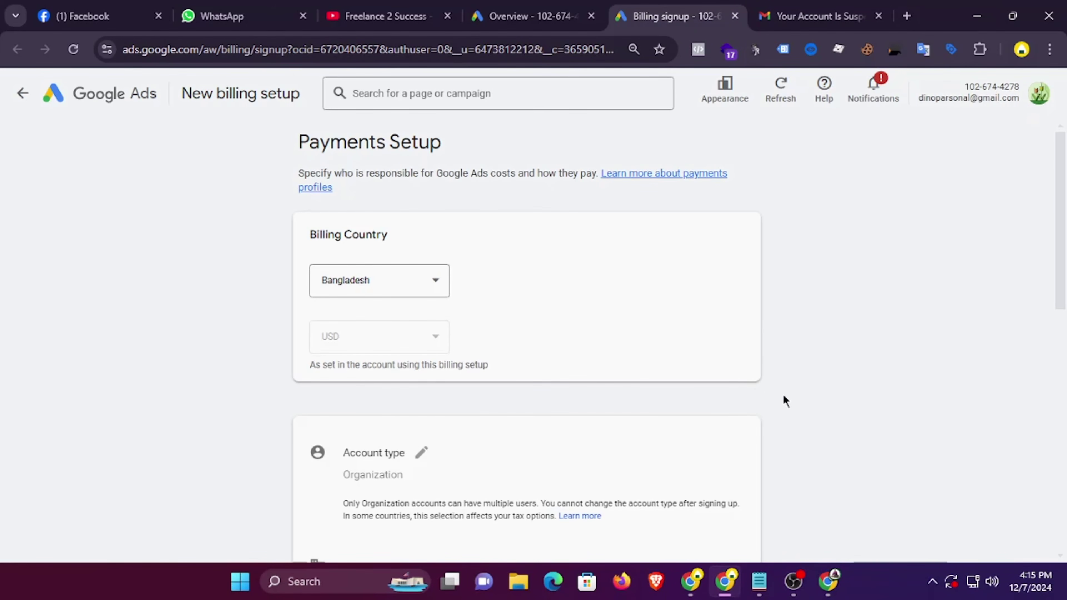
- Return to the Google Ads Overview and examine its video ads, draft campaigns and conversion tracking status cards
{"action": "left_click", "coordinate": [572, 10]}
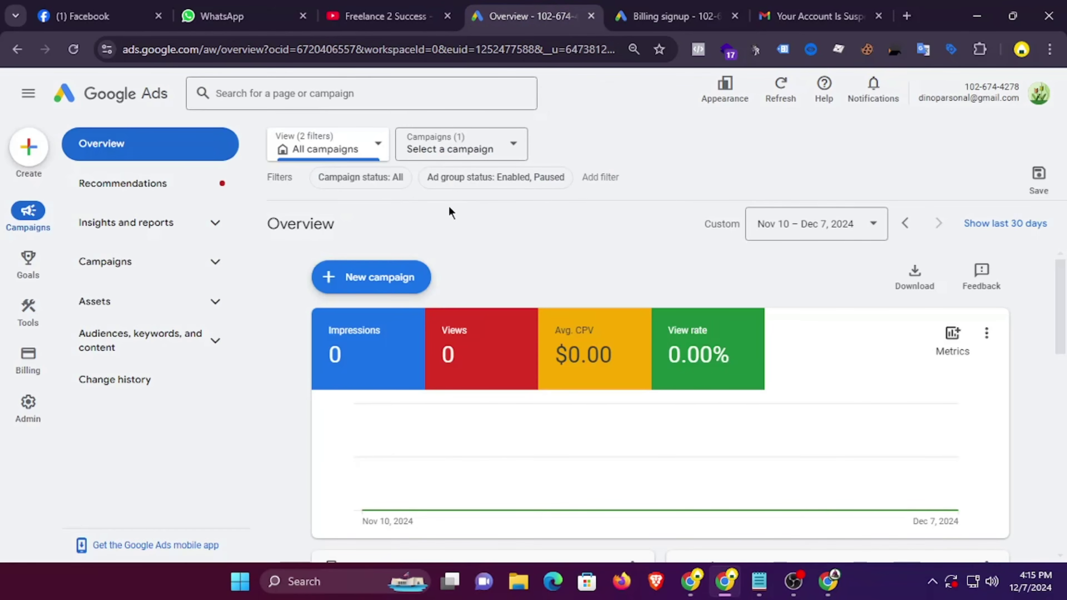
{"action": "scroll", "coordinate": [667, 340], "scroll_direction": "down", "scroll_amount": 6}
{"action": "mouse_move", "coordinate": [752, 345]}
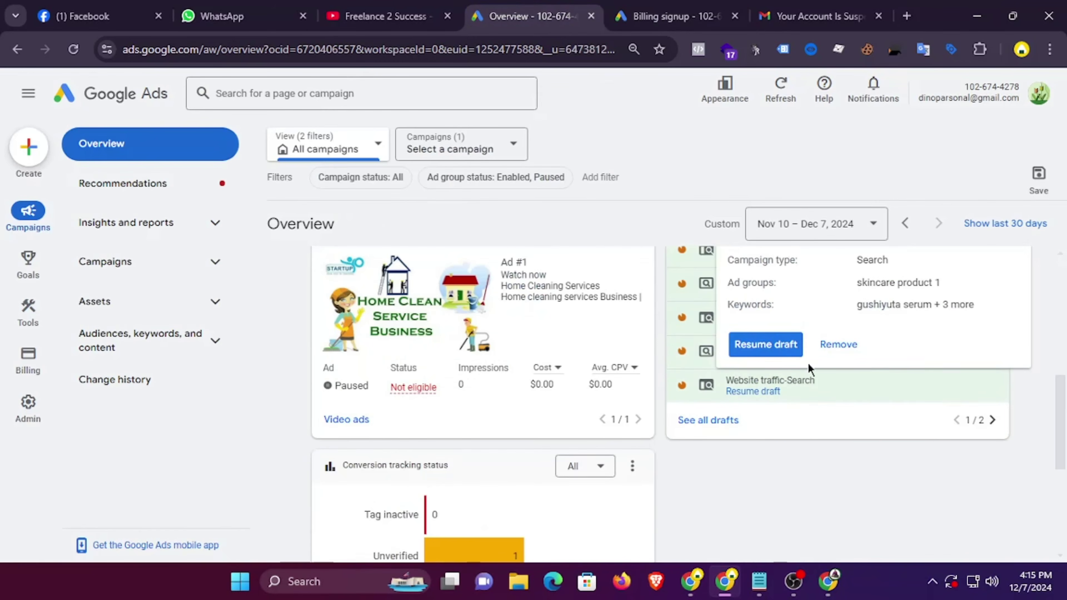
{"action": "scroll", "coordinate": [755, 416], "scroll_direction": "up", "scroll_amount": 3}
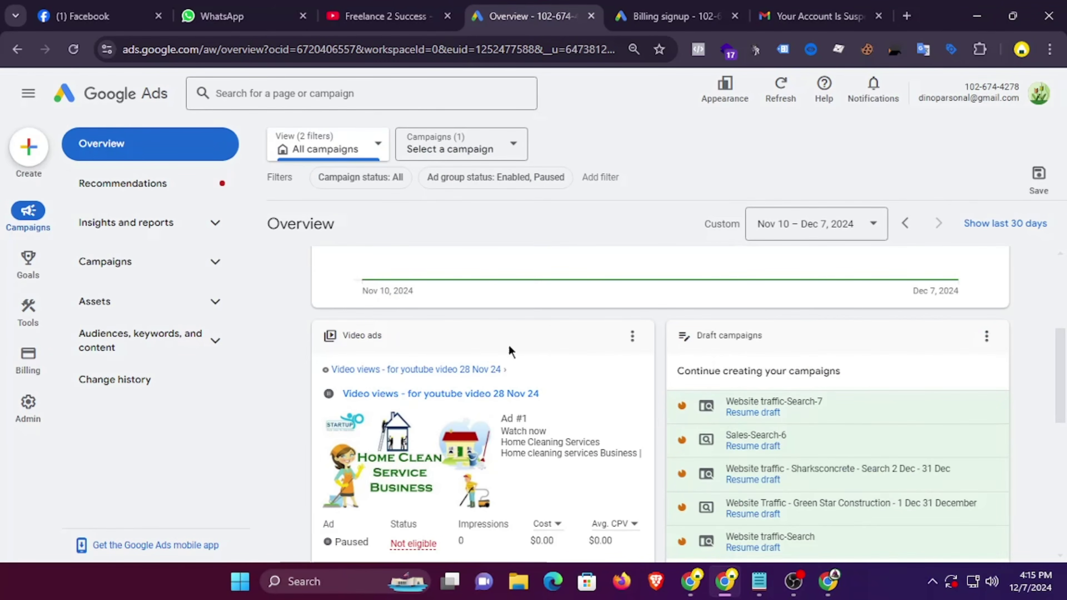
{"action": "scroll", "coordinate": [508, 344], "scroll_direction": "down", "scroll_amount": 5}
{"action": "scroll", "coordinate": [514, 500], "scroll_direction": "down", "scroll_amount": 2}
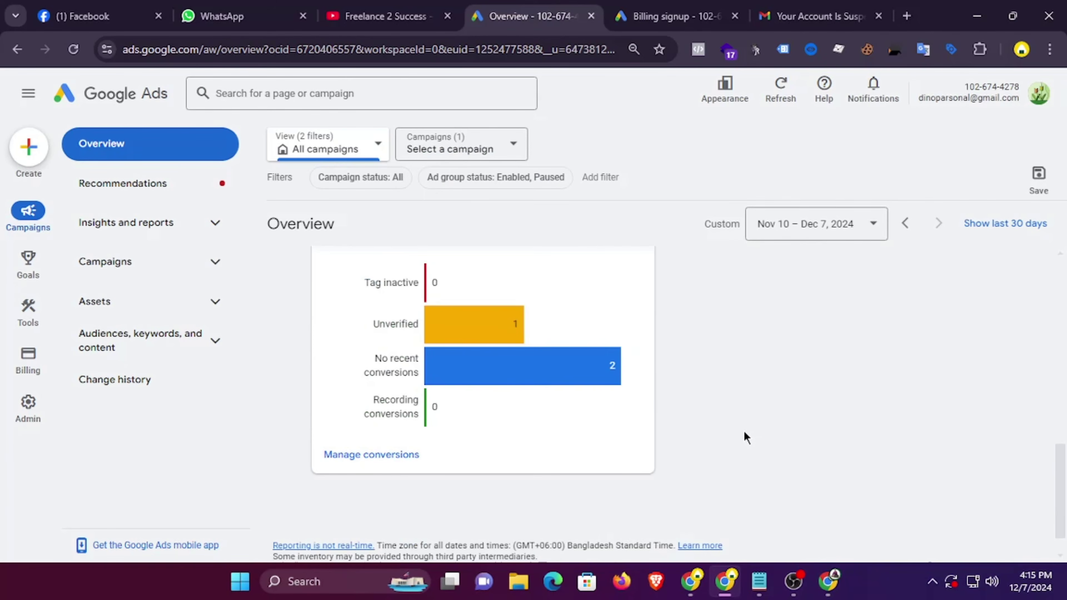